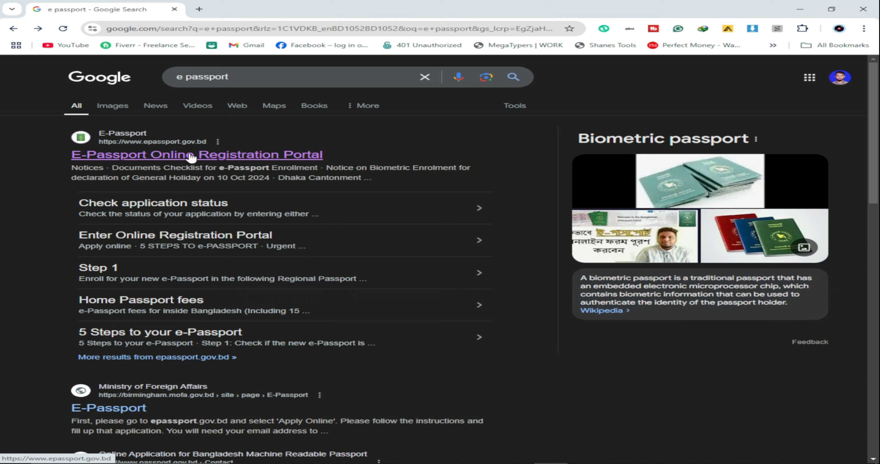
Step: Open the e-Passport portal, sign in after passing the hCaptcha check, and start a new application
{"action": "left_click", "coordinate": [195, 158]}
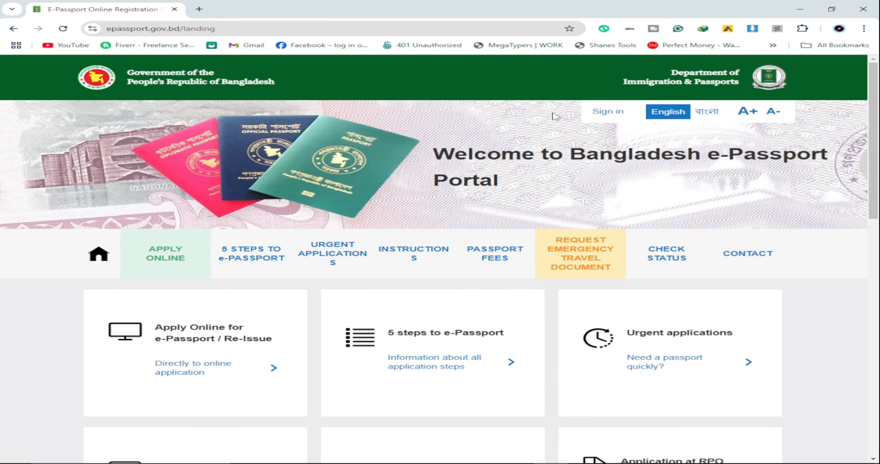
{"action": "left_click", "coordinate": [603, 115]}
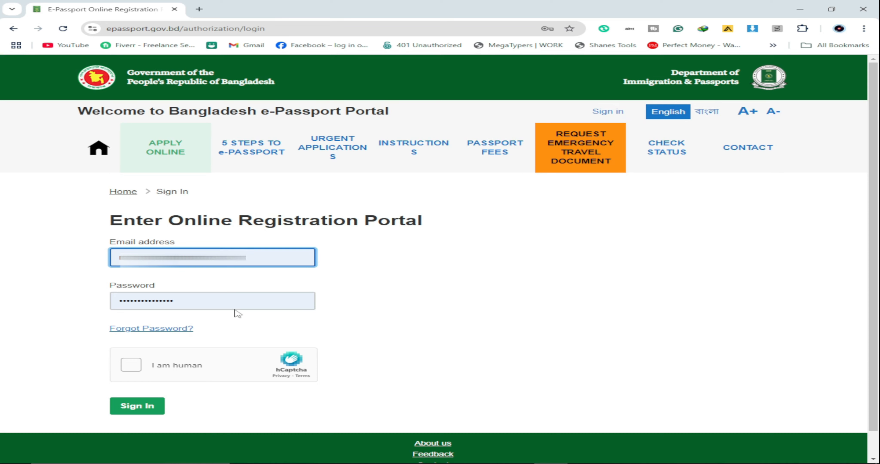
{"action": "left_click", "coordinate": [135, 368]}
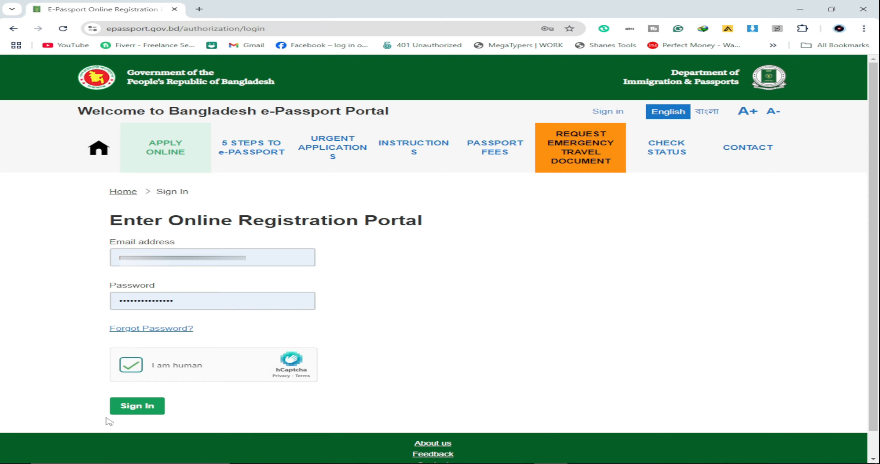
{"action": "left_click", "coordinate": [139, 408]}
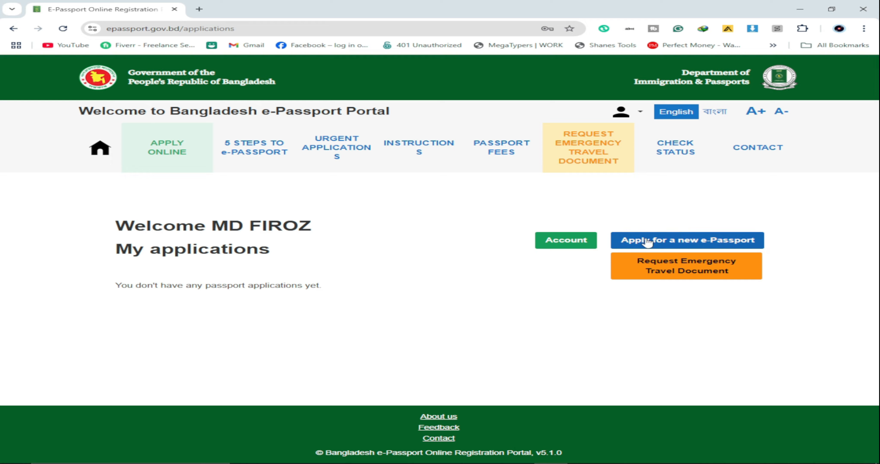
{"action": "left_click", "coordinate": [709, 244]}
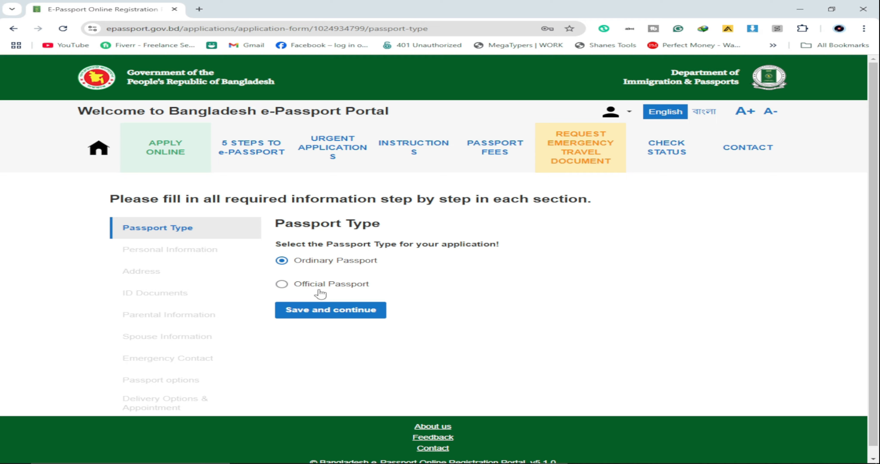
Step: Save Ordinary Passport as the passport type after briefly trying Official Passport
{"action": "left_click", "coordinate": [284, 284]}
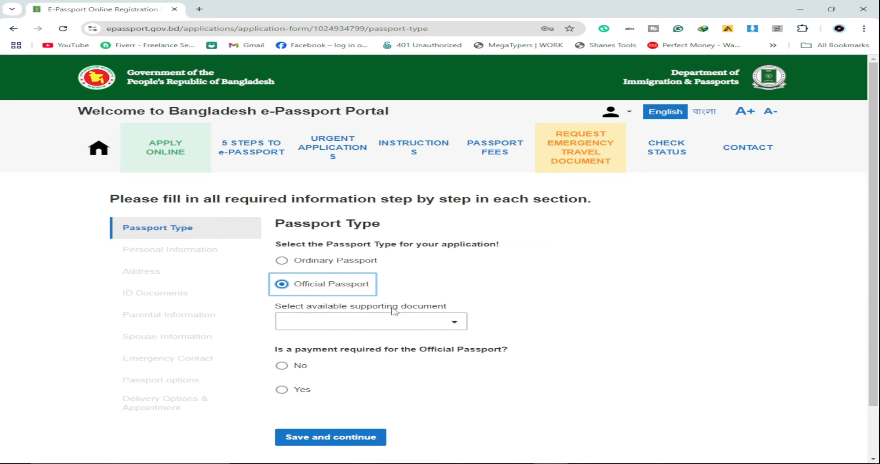
{"action": "left_click", "coordinate": [457, 325]}
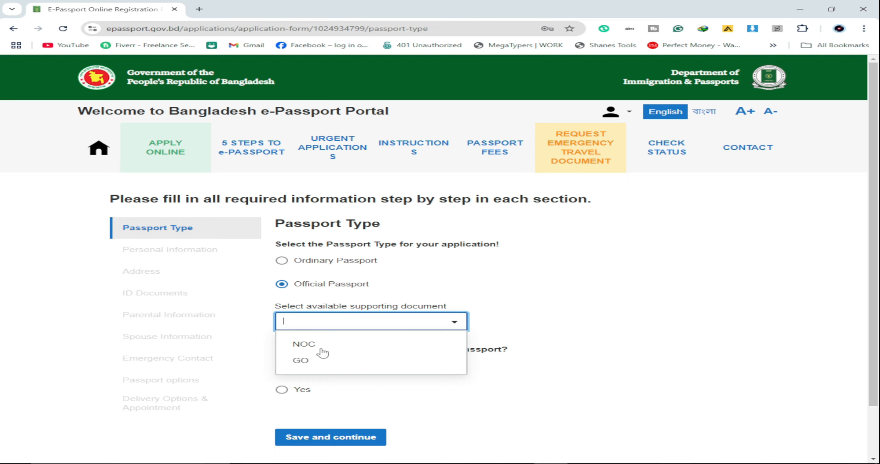
{"action": "left_click", "coordinate": [539, 276]}
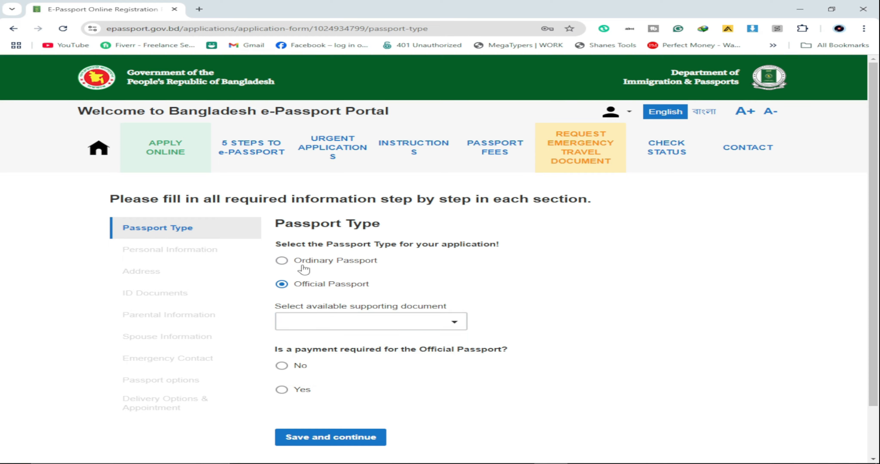
{"action": "left_click", "coordinate": [296, 264]}
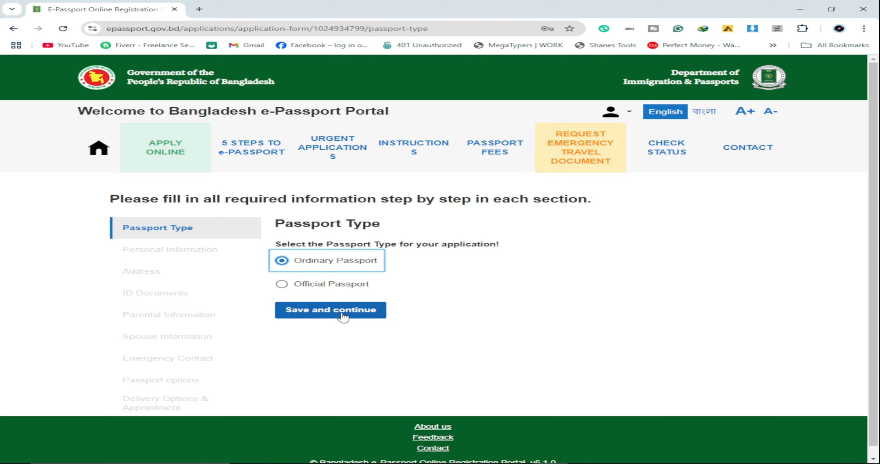
{"action": "left_click", "coordinate": [344, 316]}
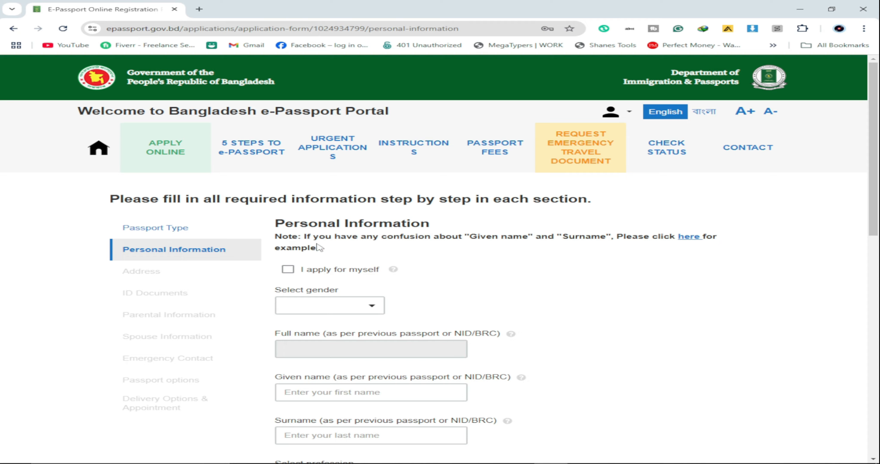
Step: Tick and then untick 'I apply for myself', leaving the name fields empty
{"action": "scroll", "coordinate": [343, 256], "scroll_direction": "down", "scroll_amount": 1}
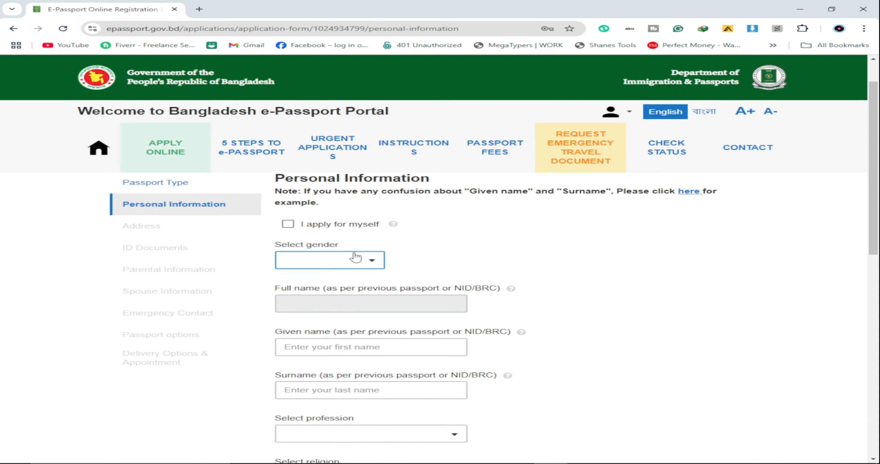
{"action": "left_click", "coordinate": [289, 226]}
{"action": "scroll", "coordinate": [458, 239], "scroll_direction": "down", "scroll_amount": 2}
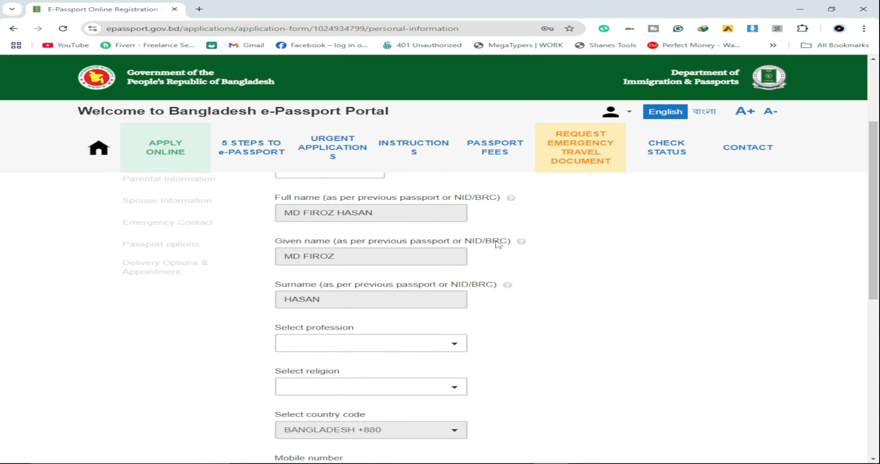
{"action": "scroll", "coordinate": [497, 240], "scroll_direction": "up", "scroll_amount": 3}
{"action": "scroll", "coordinate": [499, 250], "scroll_direction": "down", "scroll_amount": 1}
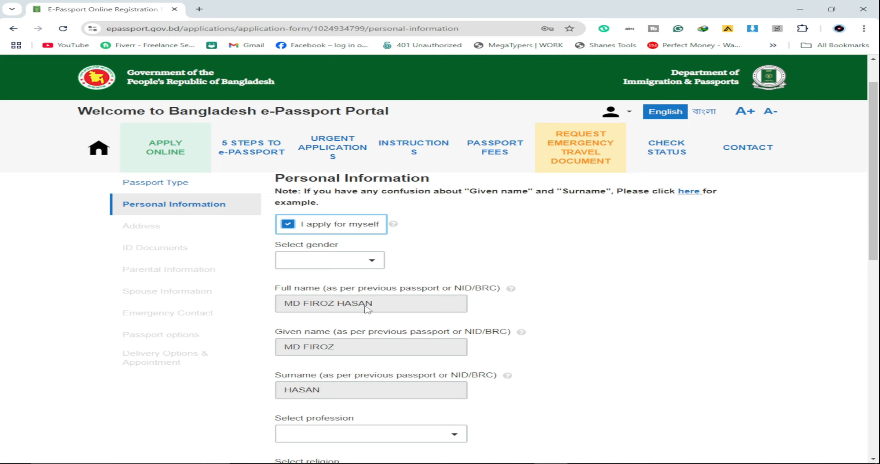
{"action": "scroll", "coordinate": [399, 292], "scroll_direction": "up", "scroll_amount": 1}
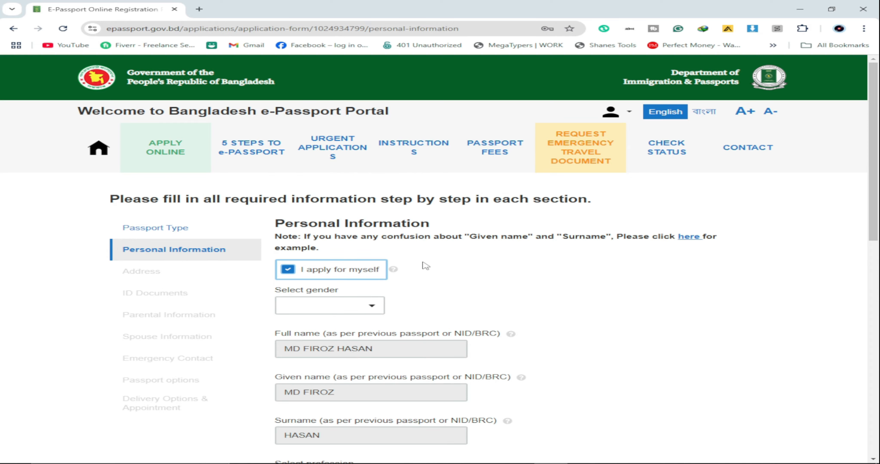
{"action": "left_click", "coordinate": [287, 270]}
{"action": "scroll", "coordinate": [479, 271], "scroll_direction": "down", "scroll_amount": 2}
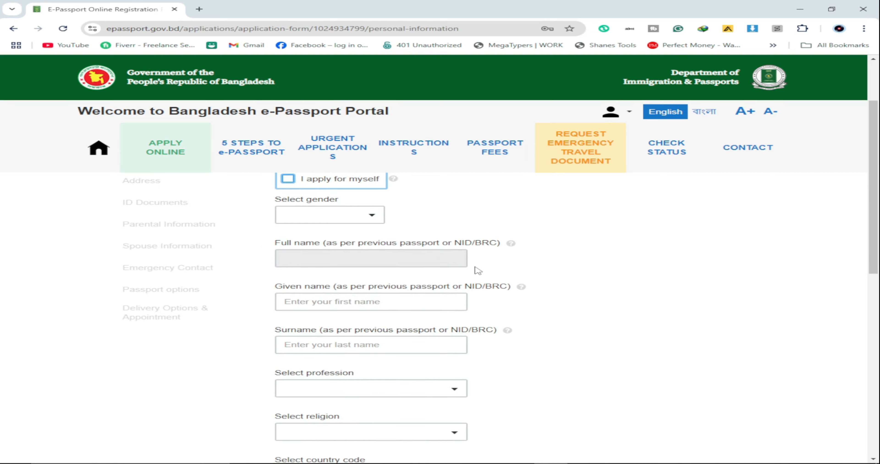
Step: Set the applicant's gender to MALE
{"action": "left_click", "coordinate": [378, 221]}
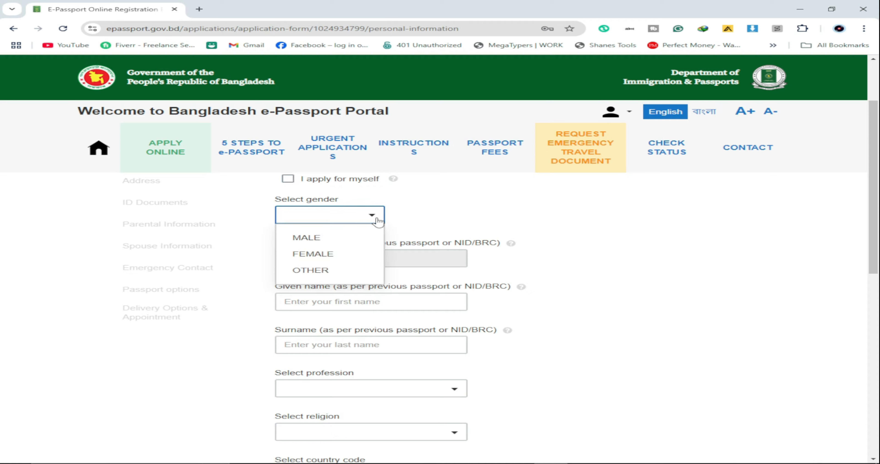
{"action": "left_click", "coordinate": [308, 240]}
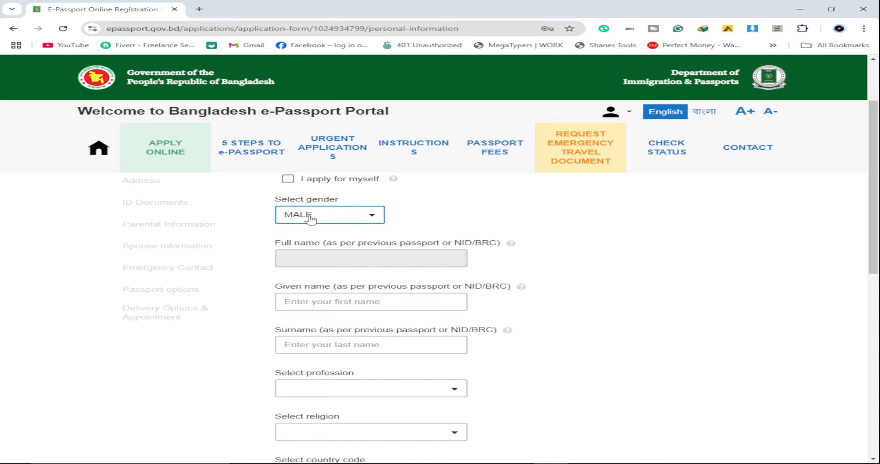
{"action": "scroll", "coordinate": [316, 221], "scroll_direction": "down", "scroll_amount": 1}
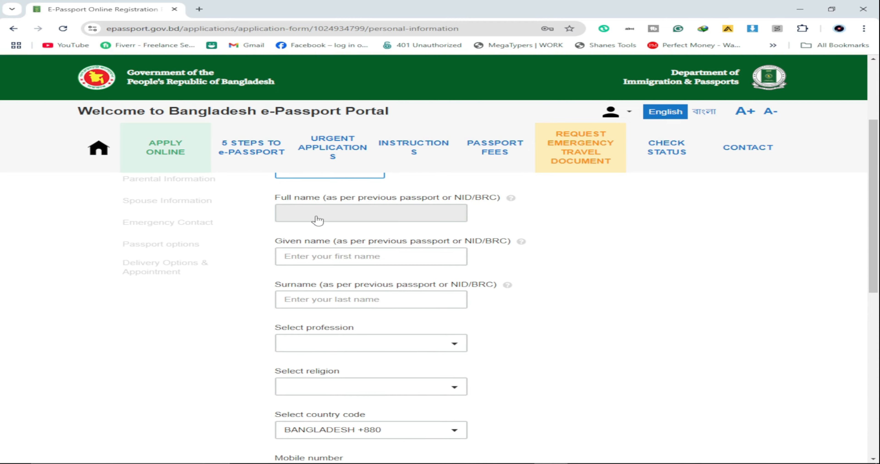
{"action": "scroll", "coordinate": [342, 222], "scroll_direction": "down", "scroll_amount": 2}
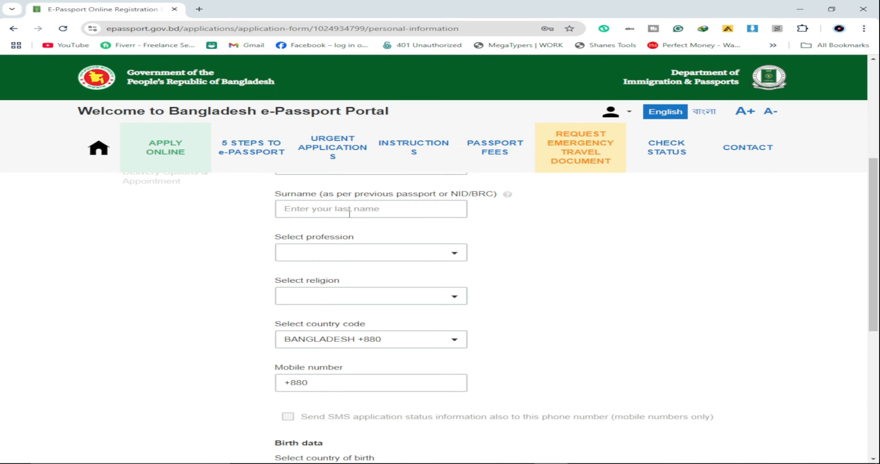
{"action": "scroll", "coordinate": [359, 235], "scroll_direction": "up", "scroll_amount": 4}
Step: Enter the applicant's given name and surname, then adjust the given name's spacing
{"action": "scroll", "coordinate": [359, 235], "scroll_direction": "down", "scroll_amount": 2}
{"action": "left_click", "coordinate": [359, 260]}
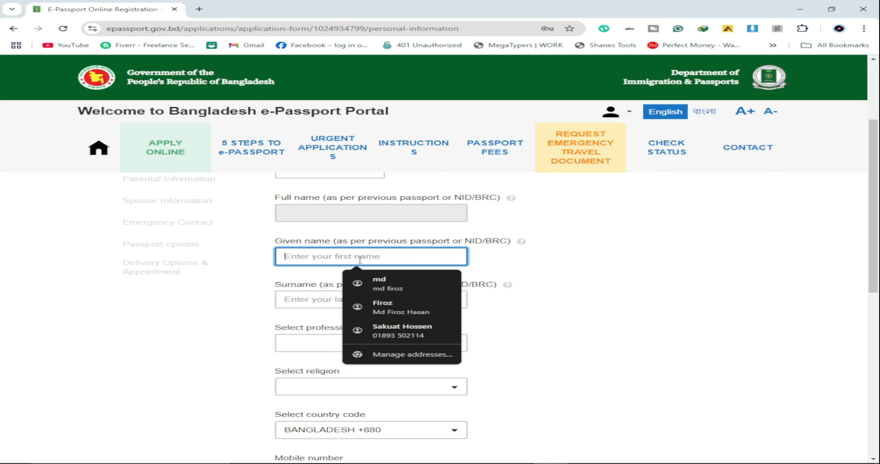
{"action": "key", "text": "Tab"}
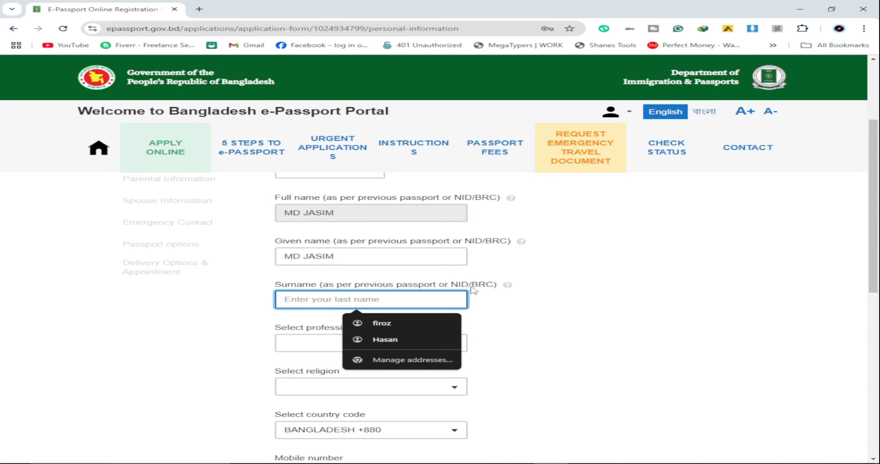
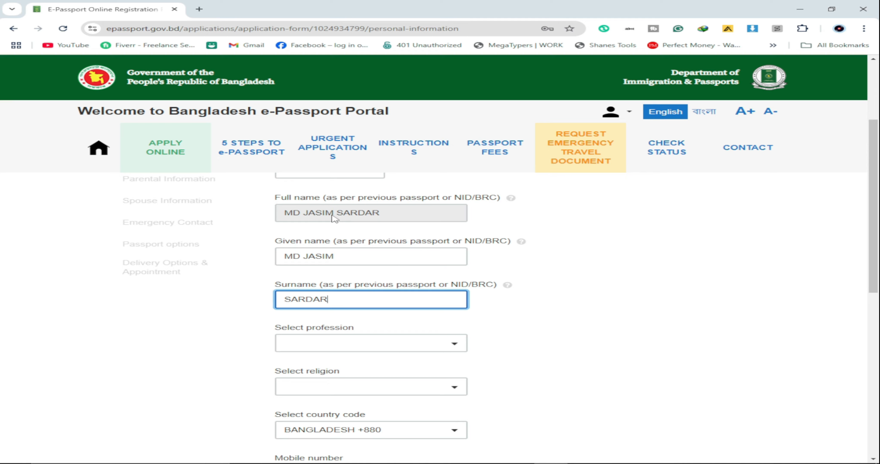
{"action": "left_click", "coordinate": [310, 258]}
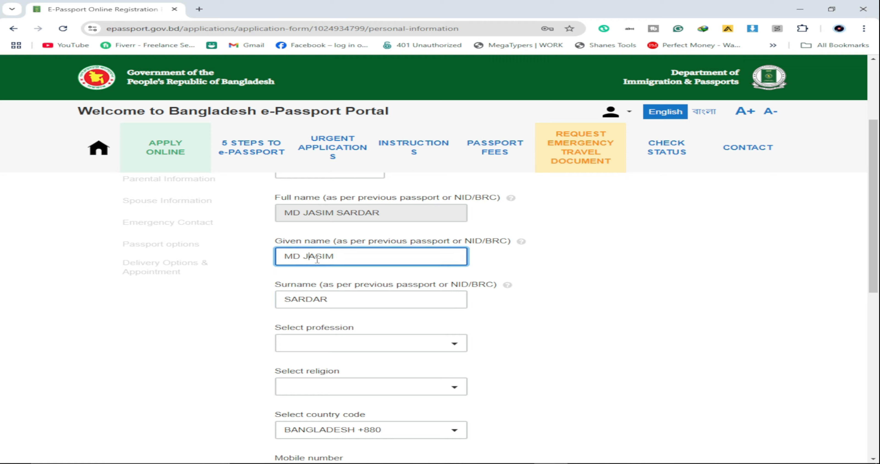
{"action": "key", "text": "BackSpace"}
{"action": "type", "text": "."}
{"action": "key", "text": "BackSpace"}
Step: Set the profession to OTHERS
{"action": "scroll", "coordinate": [616, 249], "scroll_direction": "down", "scroll_amount": 2}
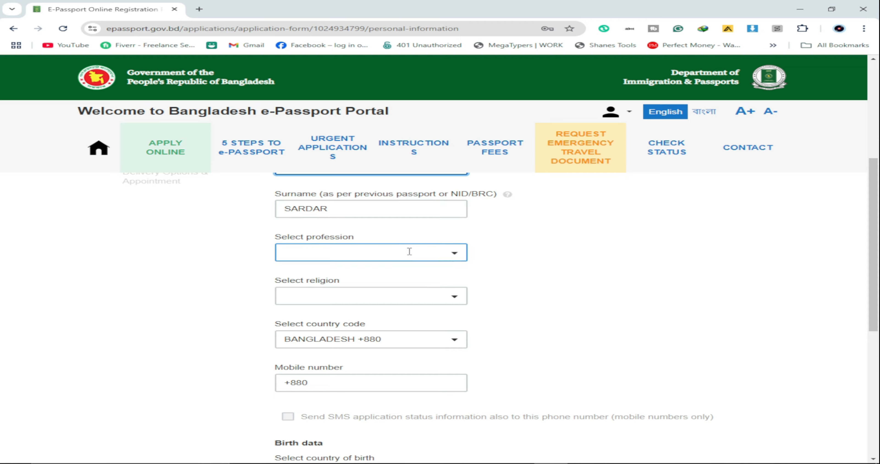
{"action": "left_click", "coordinate": [456, 256]}
{"action": "scroll", "coordinate": [367, 290], "scroll_direction": "down", "scroll_amount": 3}
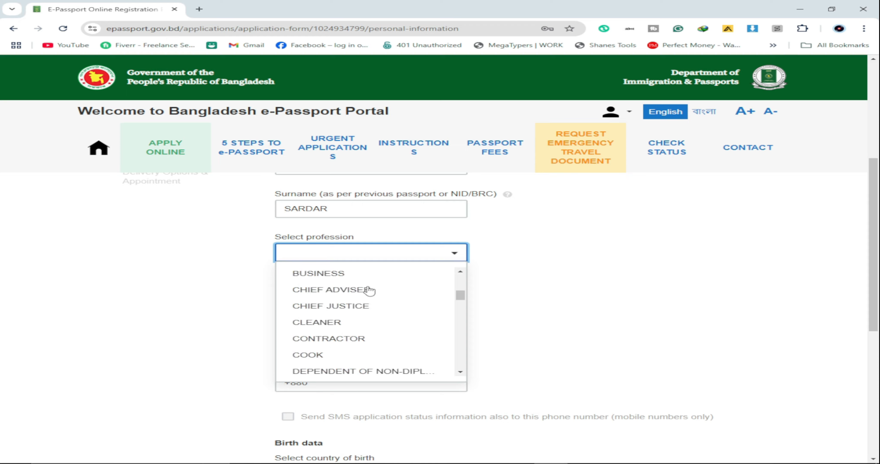
{"action": "scroll", "coordinate": [369, 290], "scroll_direction": "down", "scroll_amount": 12}
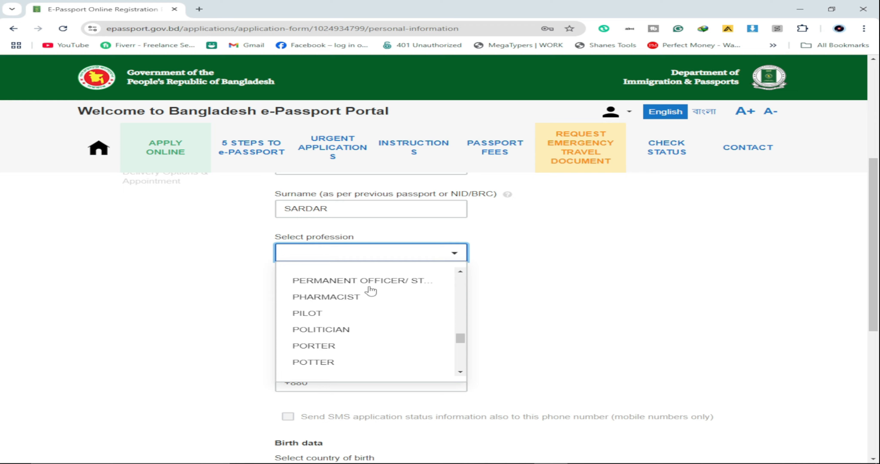
{"action": "scroll", "coordinate": [355, 312], "scroll_direction": "up", "scroll_amount": 1}
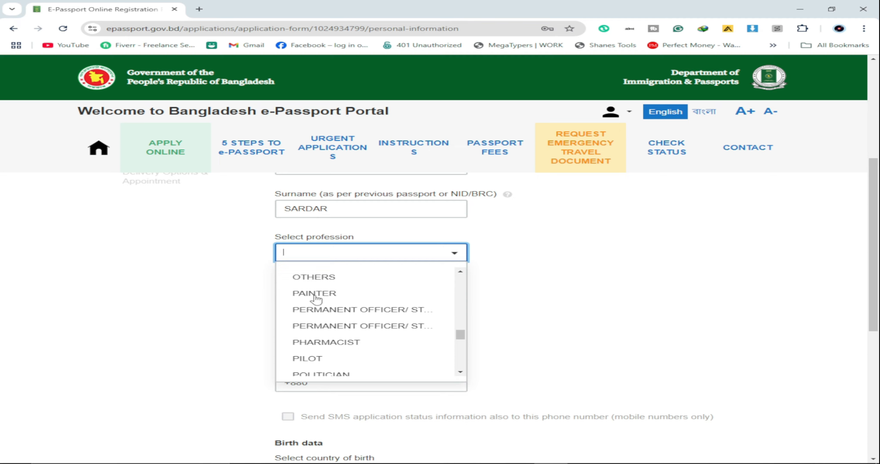
{"action": "scroll", "coordinate": [317, 300], "scroll_direction": "up", "scroll_amount": 1}
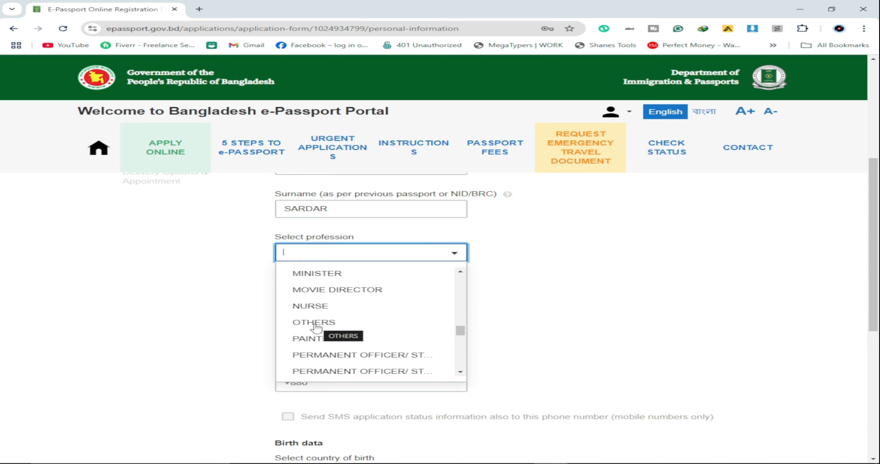
{"action": "left_click", "coordinate": [316, 326]}
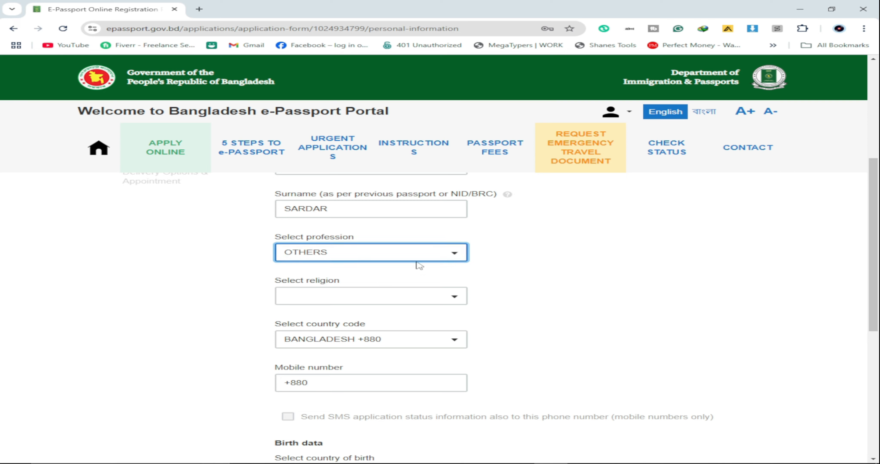
{"action": "scroll", "coordinate": [477, 310], "scroll_direction": "down", "scroll_amount": 2}
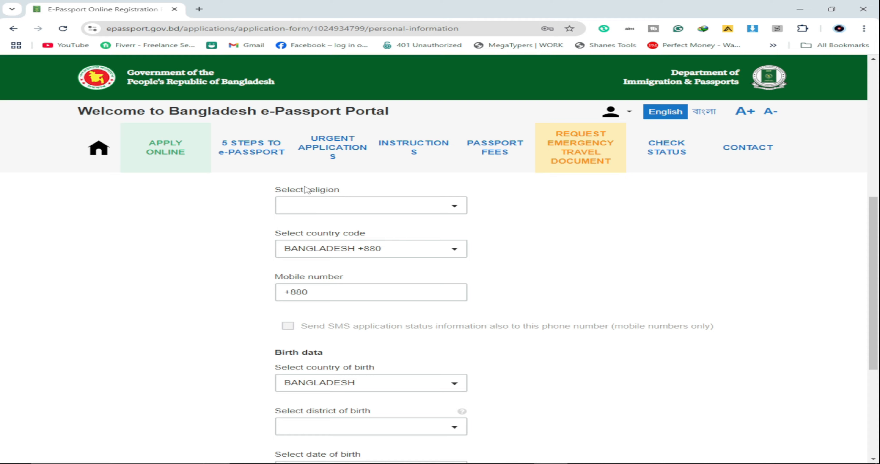
Step: Choose ISLAM as the religion
{"action": "left_click", "coordinate": [442, 205]}
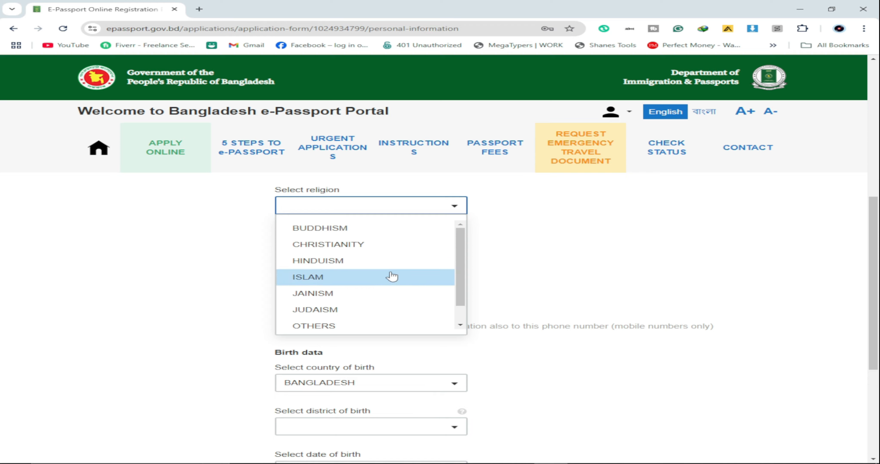
{"action": "left_click", "coordinate": [318, 278]}
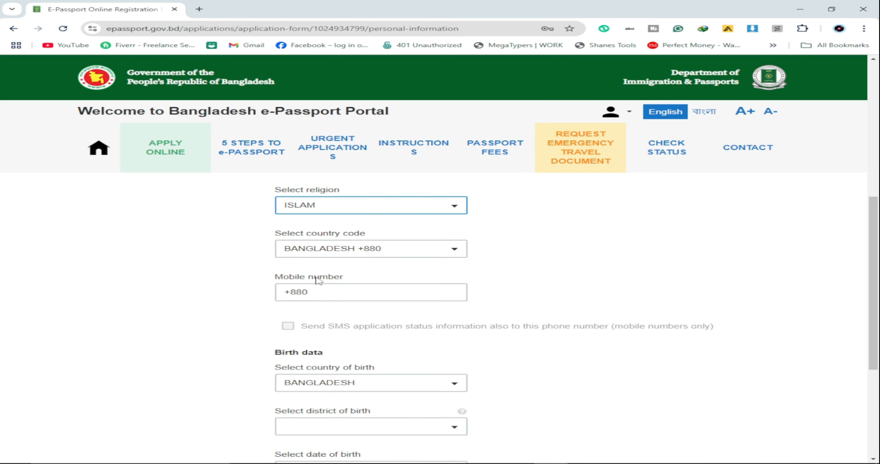
{"action": "scroll", "coordinate": [497, 216], "scroll_direction": "down", "scroll_amount": 2}
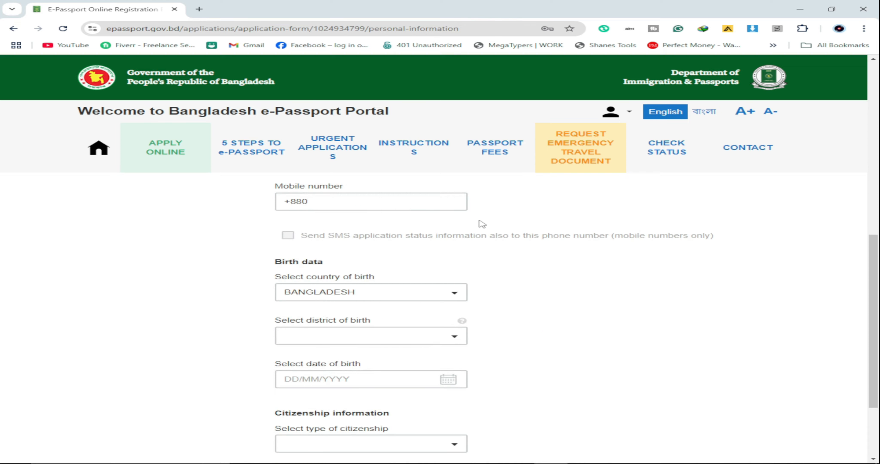
Step: Enter the applicant's mobile number after +880 and enable SMS status updates to it
{"action": "left_click", "coordinate": [366, 201]}
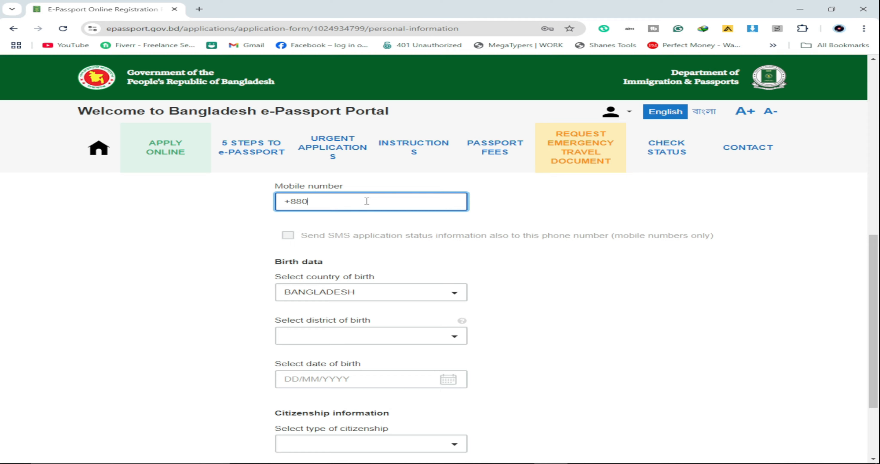
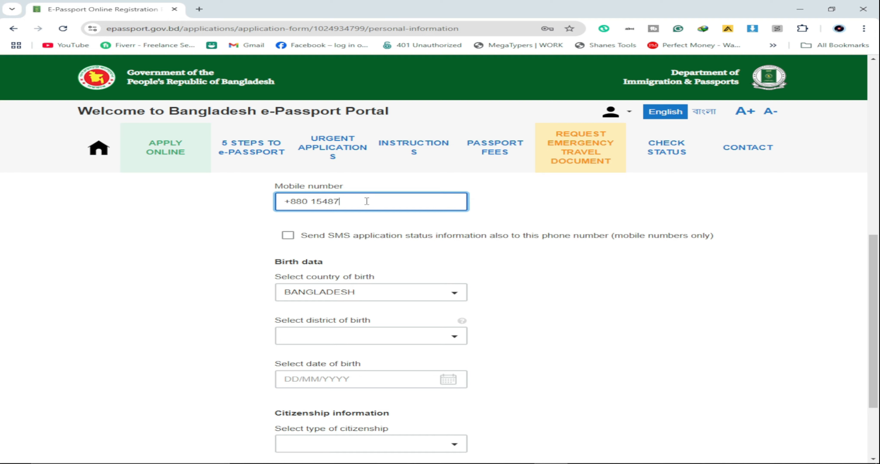
{"action": "left_click", "coordinate": [295, 236]}
{"action": "scroll", "coordinate": [492, 269], "scroll_direction": "down", "scroll_amount": 1}
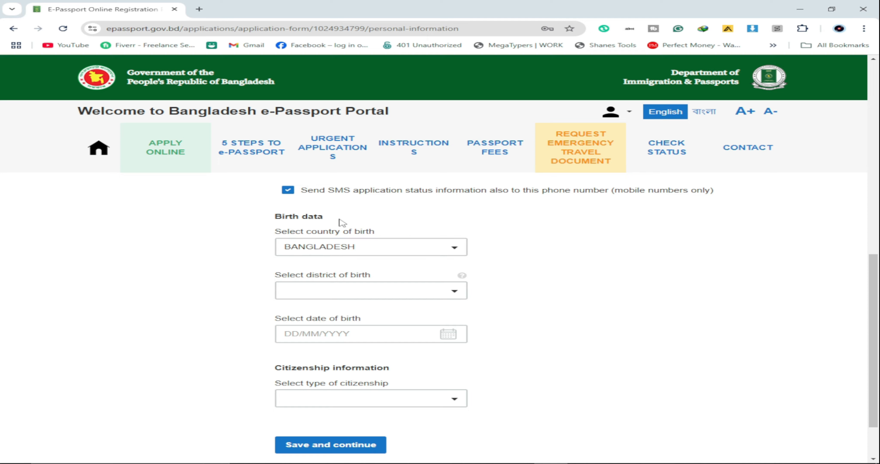
{"action": "scroll", "coordinate": [544, 253], "scroll_direction": "down", "scroll_amount": 2}
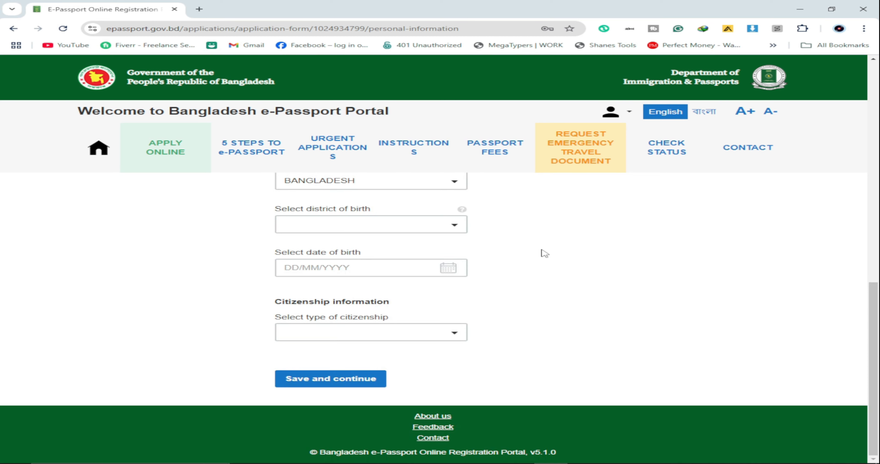
{"action": "scroll", "coordinate": [544, 254], "scroll_direction": "up", "scroll_amount": 1}
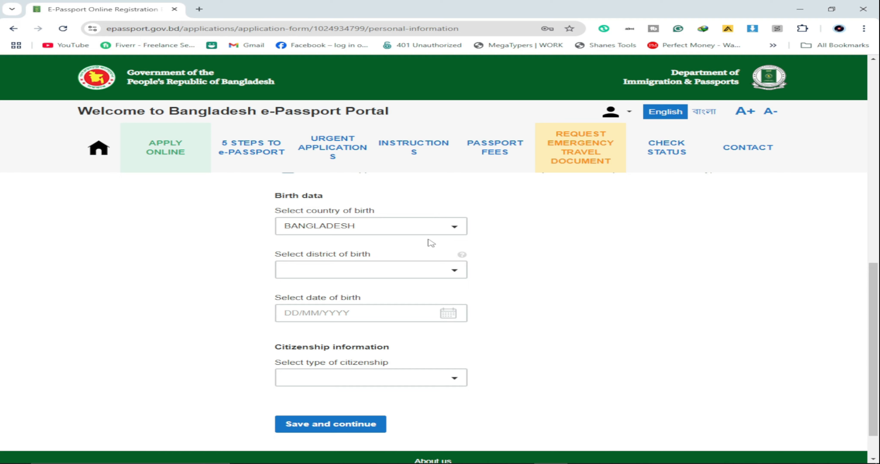
Step: Set the district of birth to PATUAKHALI, replacing an initial BARISHAL choice
{"action": "left_click", "coordinate": [442, 270]}
{"action": "left_click", "coordinate": [328, 345]}
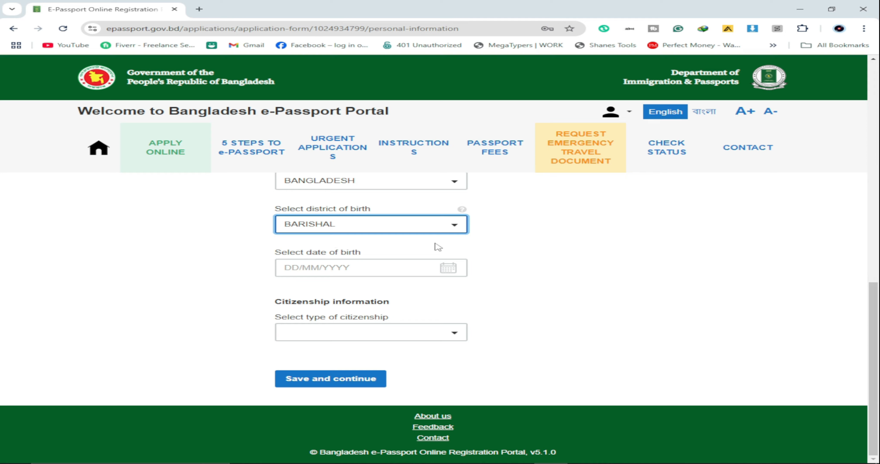
{"action": "scroll", "coordinate": [435, 248], "scroll_direction": "up", "scroll_amount": 1}
{"action": "left_click", "coordinate": [423, 270]}
{"action": "scroll", "coordinate": [389, 347], "scroll_direction": "down", "scroll_amount": 9}
{"action": "scroll", "coordinate": [385, 348], "scroll_direction": "up", "scroll_amount": 8}
{"action": "type", "text": "P"}
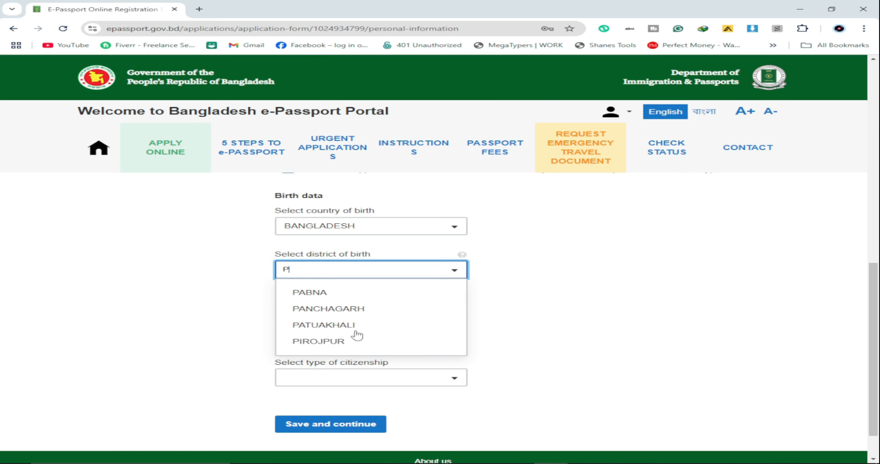
{"action": "left_click", "coordinate": [335, 328]}
{"action": "scroll", "coordinate": [550, 317], "scroll_direction": "down", "scroll_amount": 1}
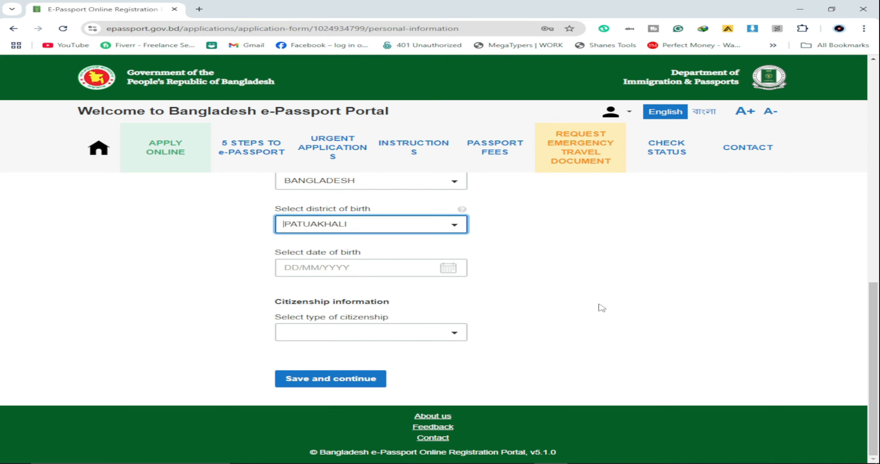
{"action": "left_click", "coordinate": [306, 266]}
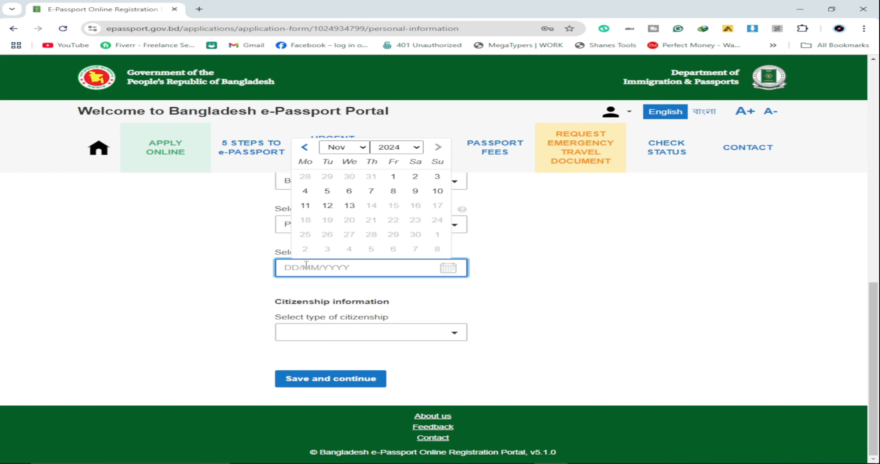
{"action": "left_click", "coordinate": [442, 335]}
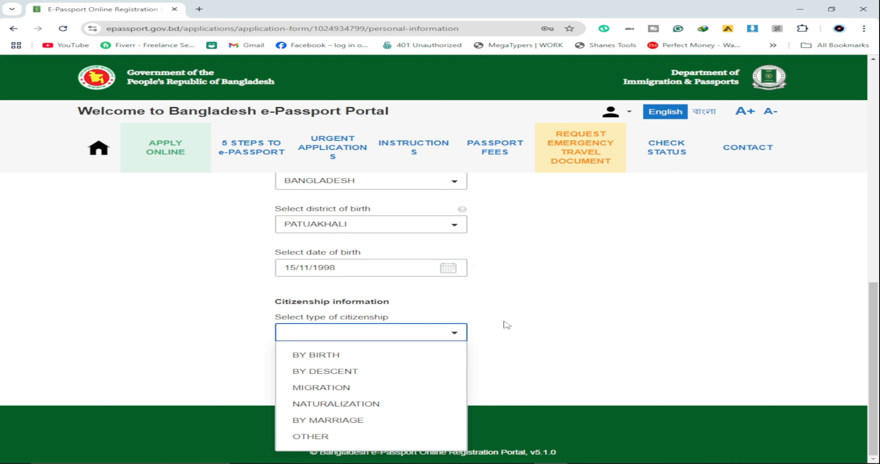
{"action": "left_click", "coordinate": [313, 355]}
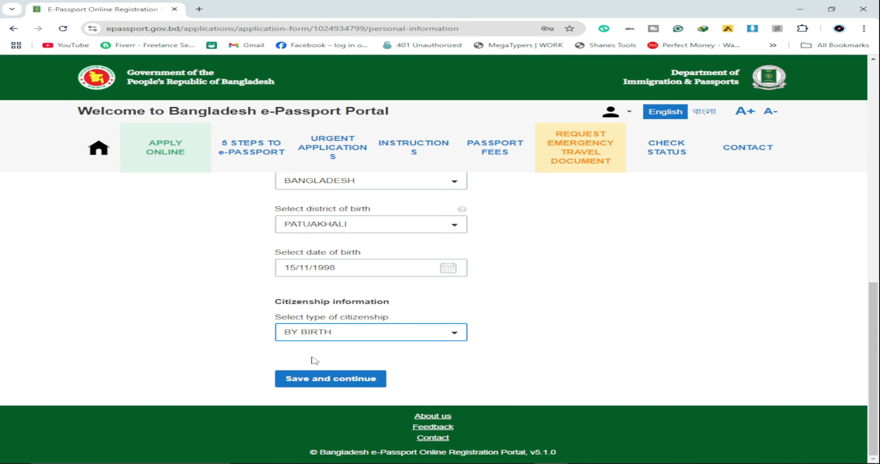
{"action": "left_click", "coordinate": [326, 380]}
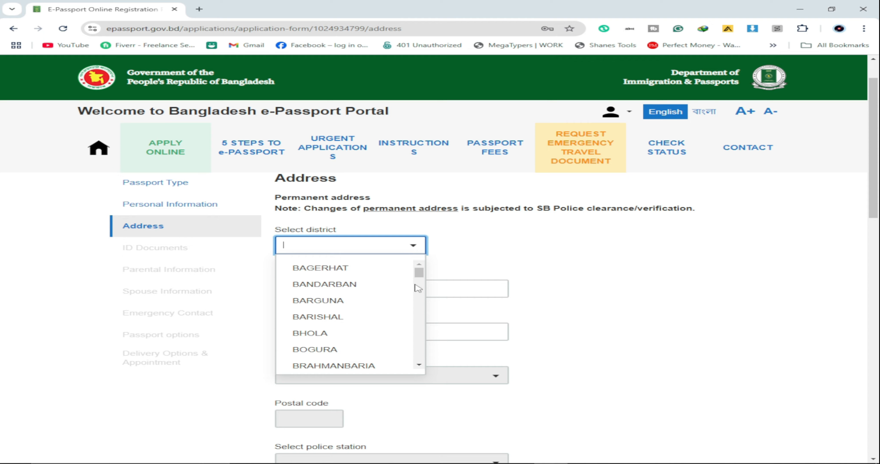
Step: Visit the City/Village/House and Road/Block/Sector address fields, leaving them blank
{"action": "scroll", "coordinate": [340, 332], "scroll_direction": "up", "scroll_amount": 1}
{"action": "scroll", "coordinate": [341, 332], "scroll_direction": "down", "scroll_amount": 1}
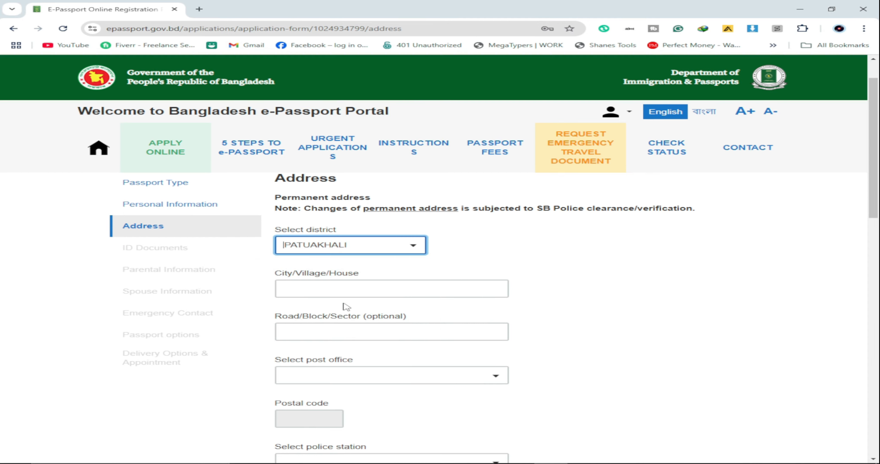
{"action": "left_click", "coordinate": [345, 289]}
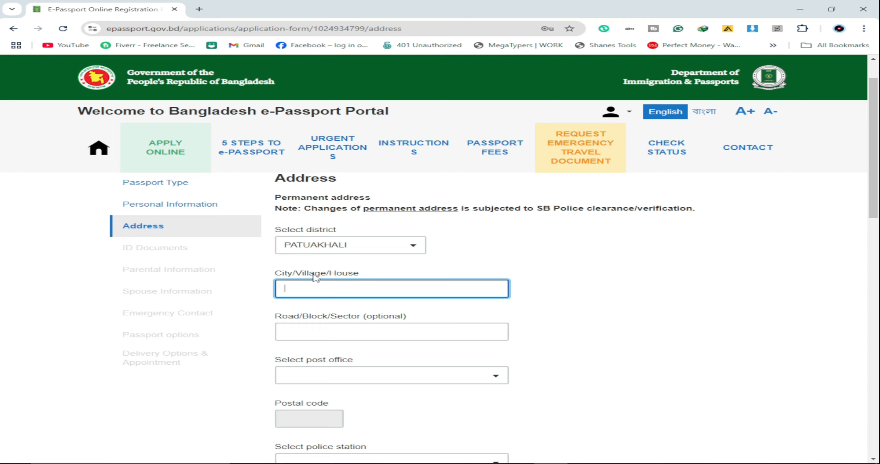
{"action": "scroll", "coordinate": [303, 290], "scroll_direction": "down", "scroll_amount": 2}
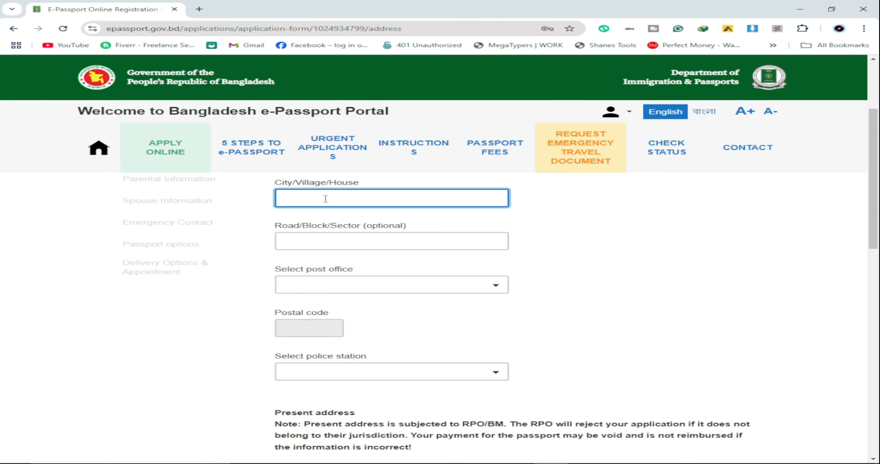
{"action": "left_click", "coordinate": [314, 243]}
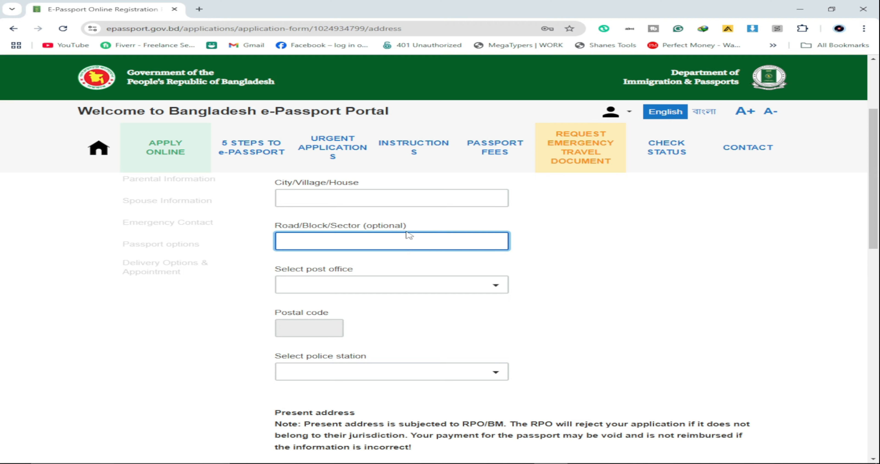
{"action": "scroll", "coordinate": [409, 236], "scroll_direction": "down", "scroll_amount": 1}
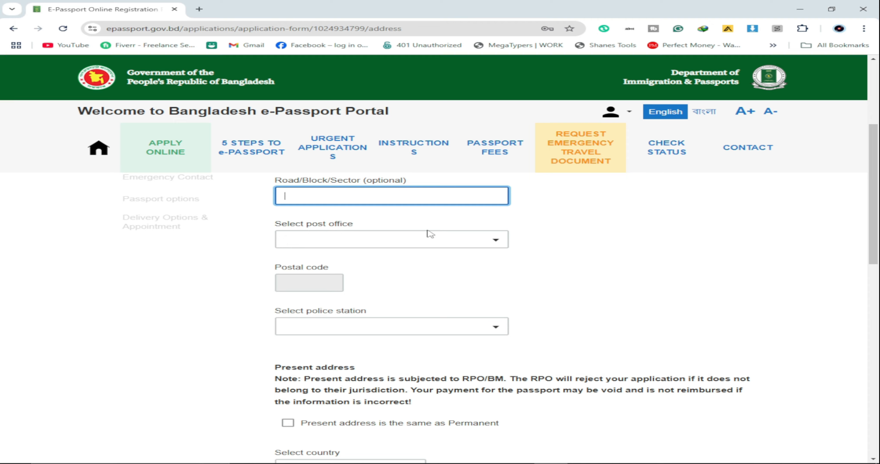
Step: Choose GALACHIPA - 8640 as the post office, filling postal code 8640
{"action": "left_click", "coordinate": [494, 245]}
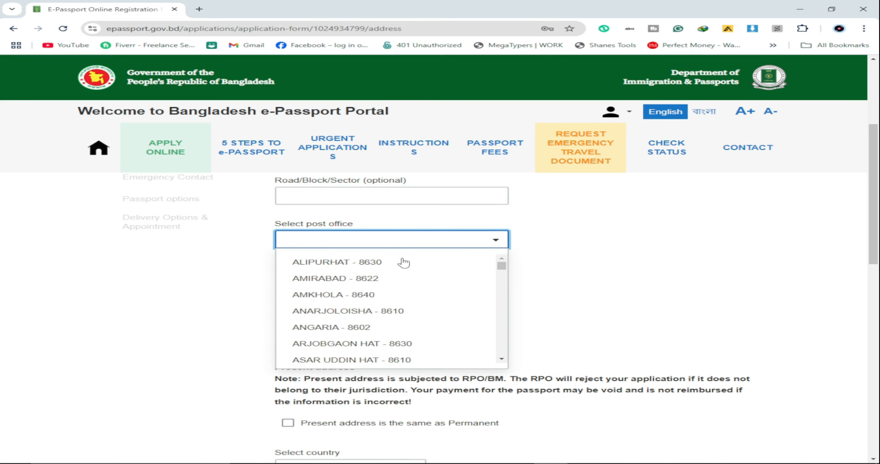
{"action": "scroll", "coordinate": [352, 314], "scroll_direction": "down", "scroll_amount": 5}
{"action": "scroll", "coordinate": [351, 321], "scroll_direction": "down", "scroll_amount": 3}
{"action": "scroll", "coordinate": [338, 320], "scroll_direction": "up", "scroll_amount": 10}
{"action": "type", "text": "GALA"}
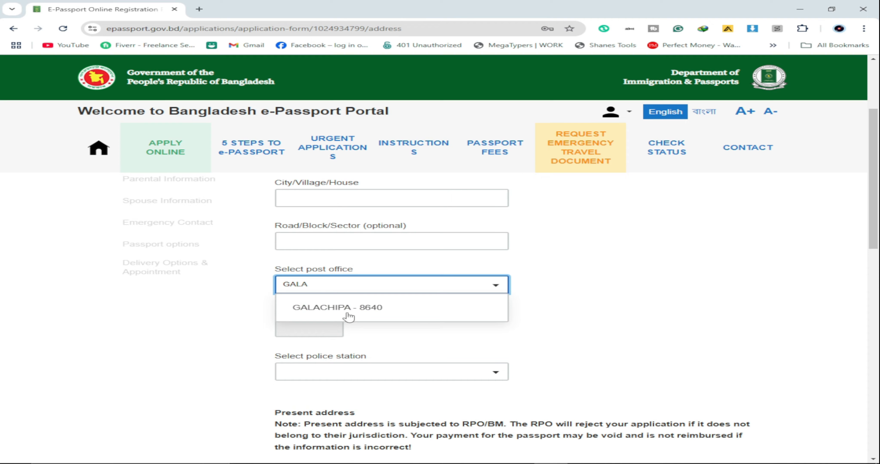
{"action": "left_click", "coordinate": [348, 317]}
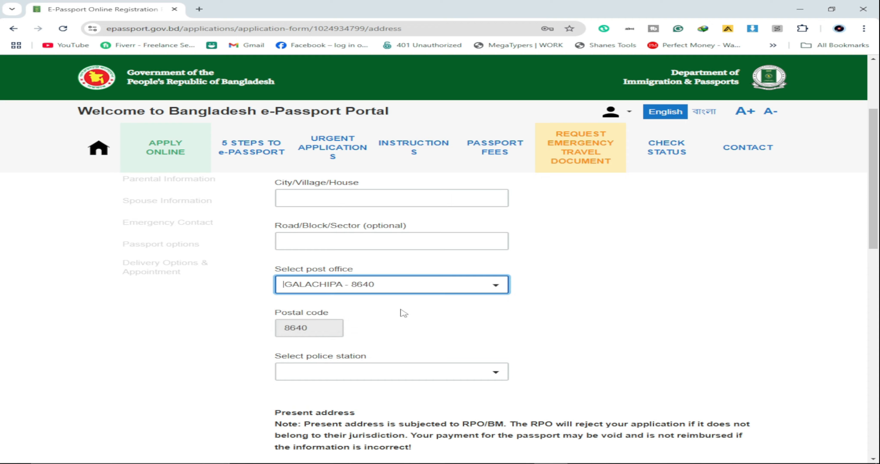
{"action": "scroll", "coordinate": [585, 293], "scroll_direction": "down", "scroll_amount": 1}
{"action": "scroll", "coordinate": [586, 293], "scroll_direction": "down", "scroll_amount": 1}
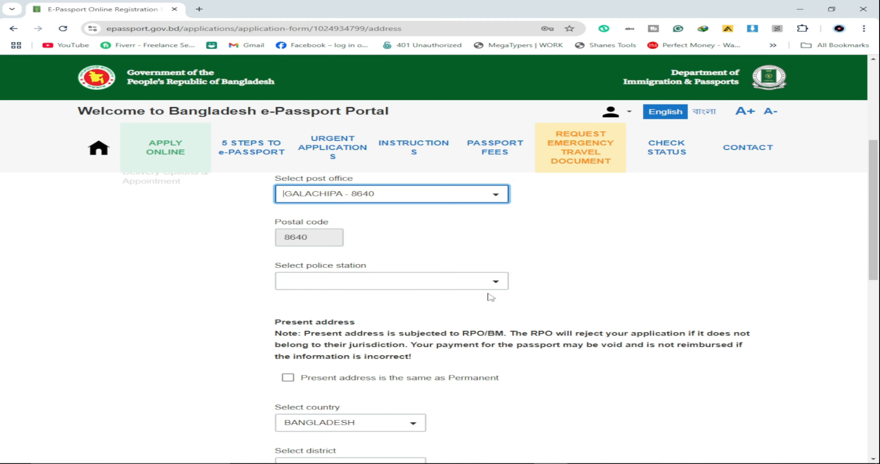
Step: Set the police station to GALACHIPA
{"action": "left_click", "coordinate": [495, 283]}
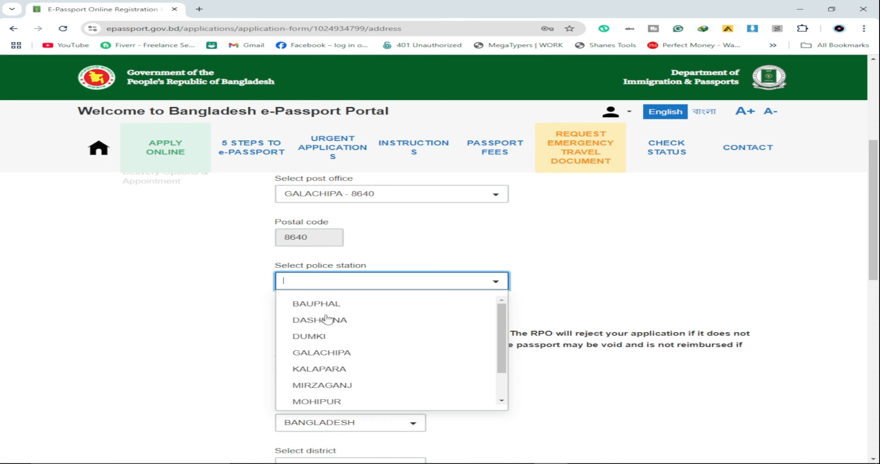
{"action": "scroll", "coordinate": [328, 319], "scroll_direction": "down", "scroll_amount": 2}
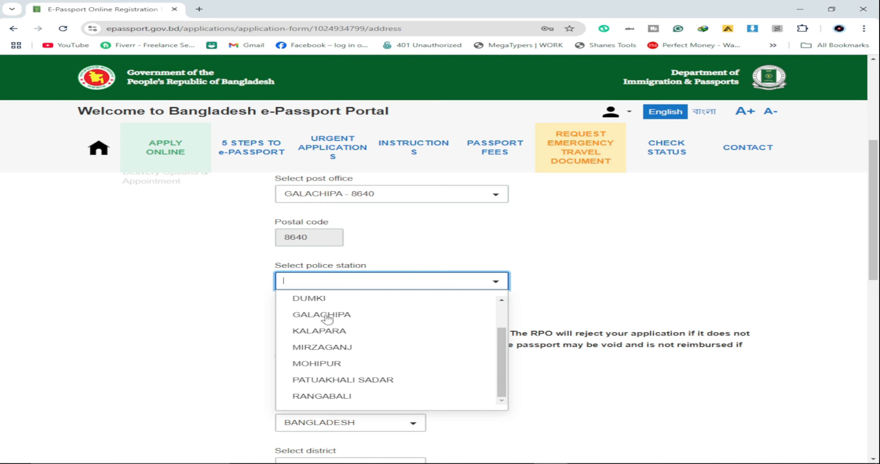
{"action": "scroll", "coordinate": [328, 319], "scroll_direction": "up", "scroll_amount": 2}
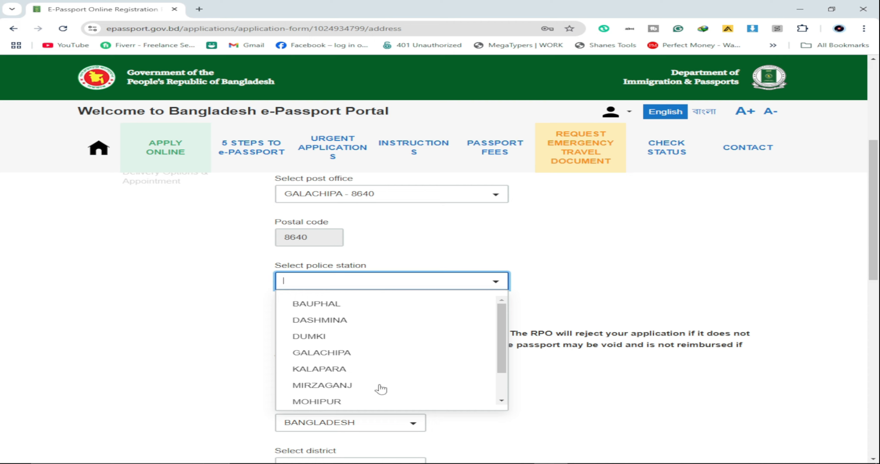
{"action": "left_click", "coordinate": [338, 353]}
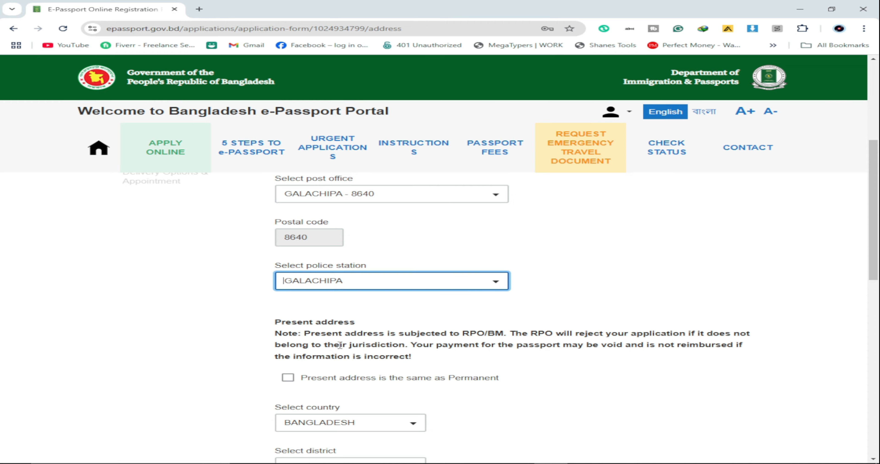
{"action": "scroll", "coordinate": [561, 293], "scroll_direction": "down", "scroll_amount": 5}
{"action": "scroll", "coordinate": [483, 280], "scroll_direction": "up", "scroll_amount": 5}
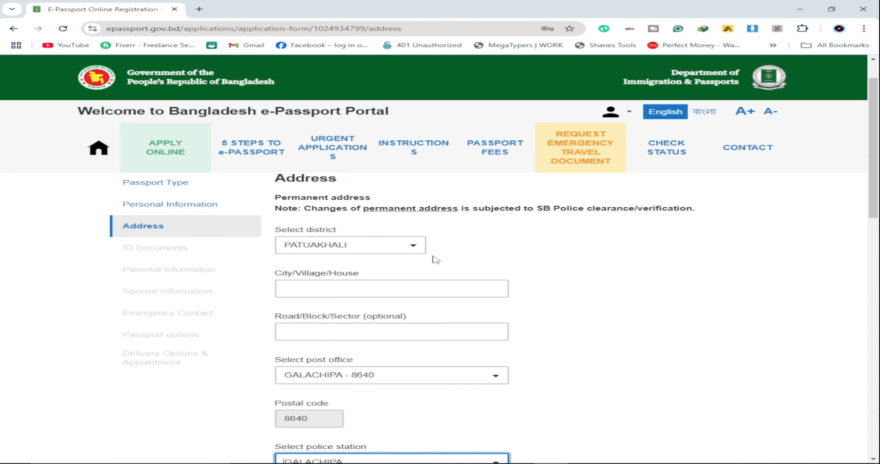
{"action": "scroll", "coordinate": [493, 256], "scroll_direction": "down", "scroll_amount": 6}
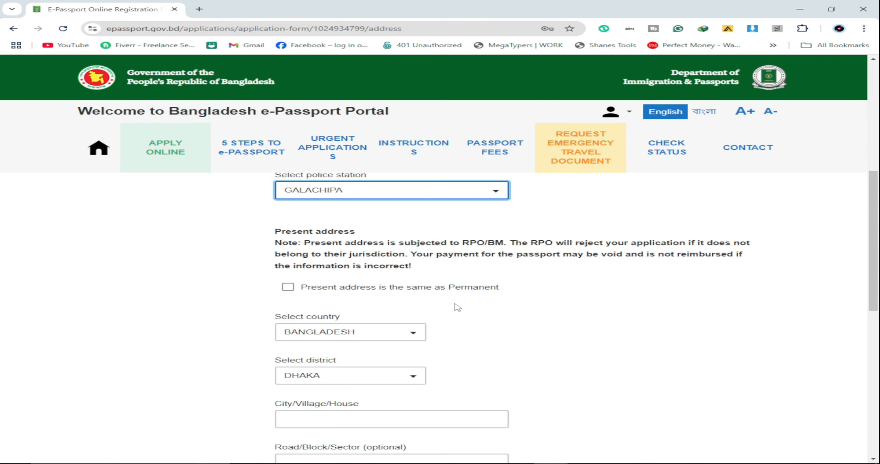
{"action": "scroll", "coordinate": [495, 302], "scroll_direction": "down", "scroll_amount": 3}
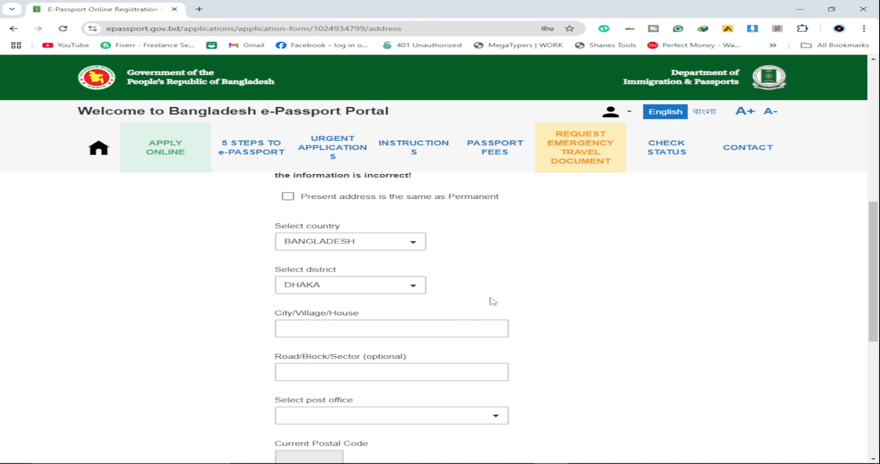
{"action": "scroll", "coordinate": [323, 224], "scroll_direction": "up", "scroll_amount": 3}
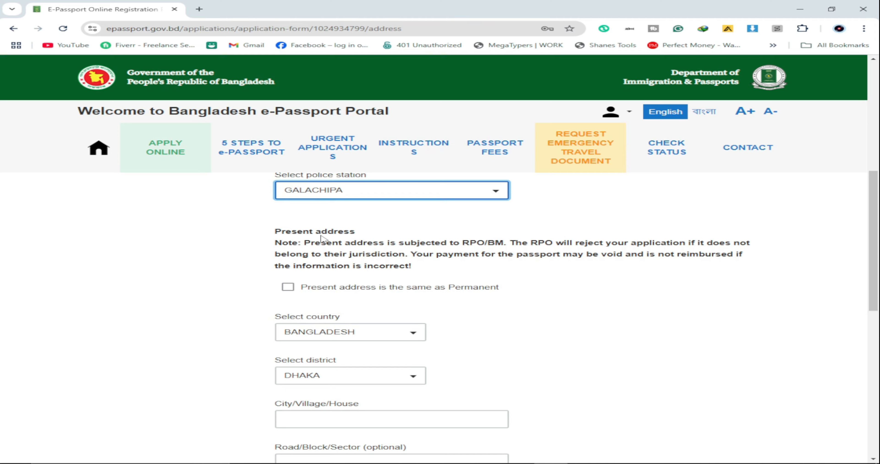
{"action": "scroll", "coordinate": [349, 226], "scroll_direction": "up", "scroll_amount": 8}
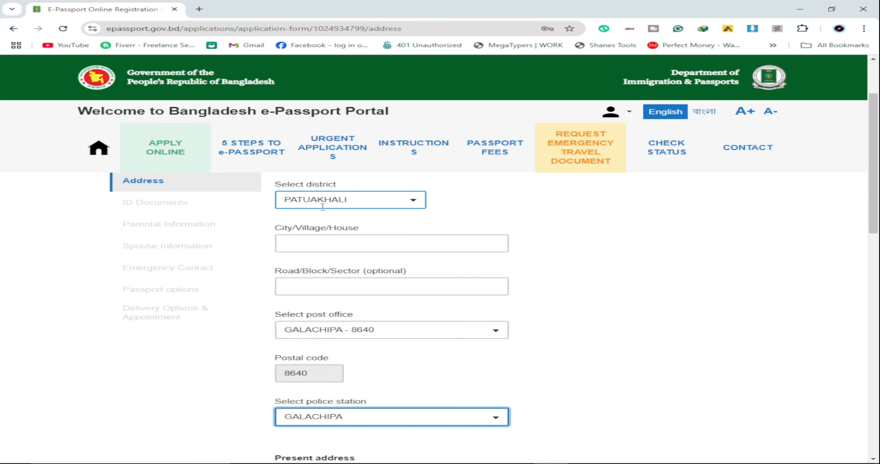
{"action": "scroll", "coordinate": [428, 212], "scroll_direction": "down", "scroll_amount": 8}
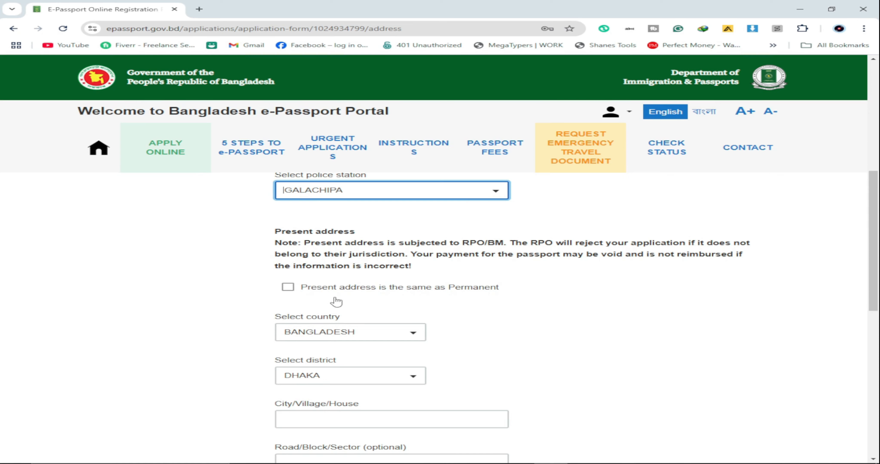
{"action": "scroll", "coordinate": [336, 302], "scroll_direction": "down", "scroll_amount": 3}
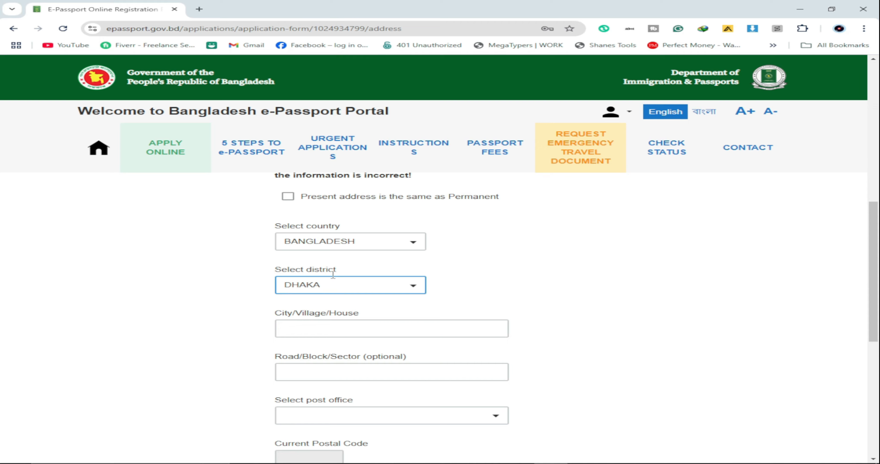
{"action": "scroll", "coordinate": [376, 266], "scroll_direction": "down", "scroll_amount": 2}
{"action": "left_click", "coordinate": [412, 288]}
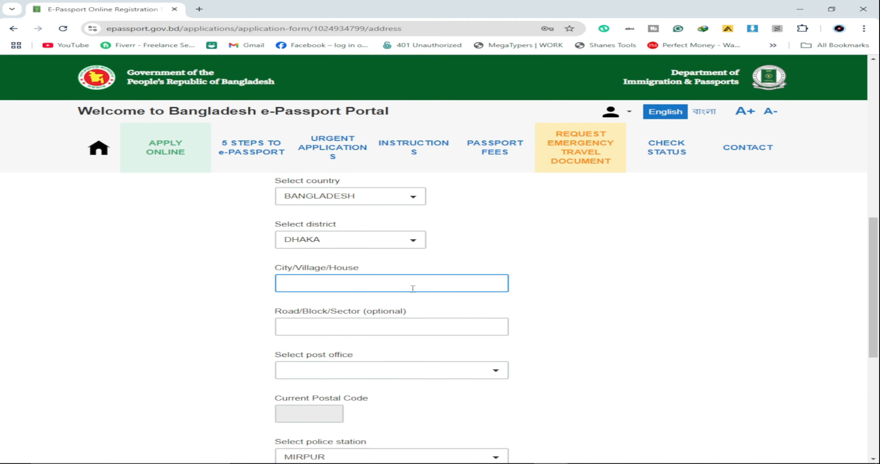
{"action": "left_click", "coordinate": [340, 287]}
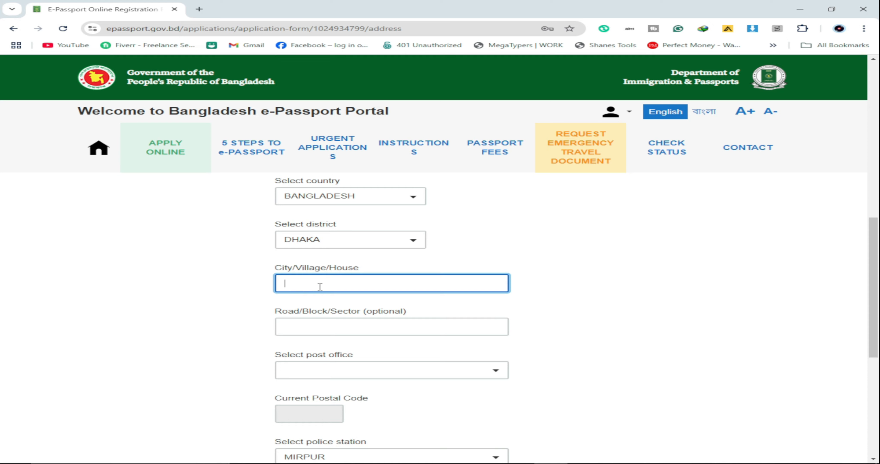
{"action": "left_click", "coordinate": [318, 321]}
{"action": "scroll", "coordinate": [383, 322], "scroll_direction": "up", "scroll_amount": 1}
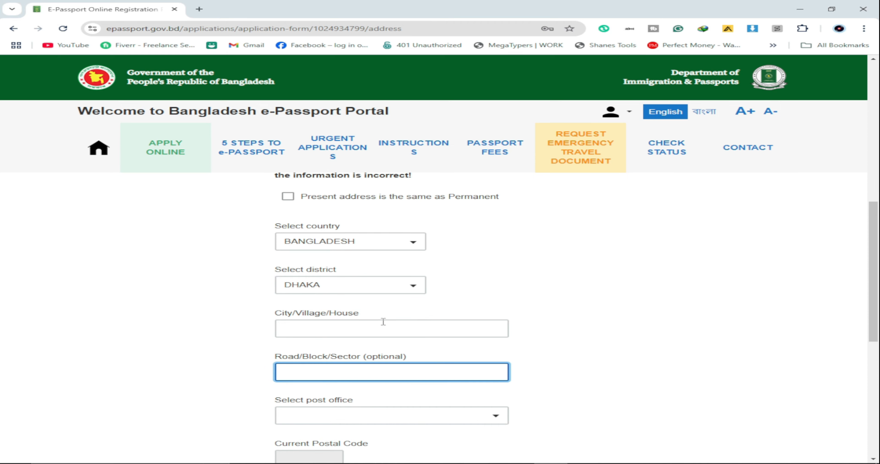
{"action": "scroll", "coordinate": [408, 256], "scroll_direction": "up", "scroll_amount": 2}
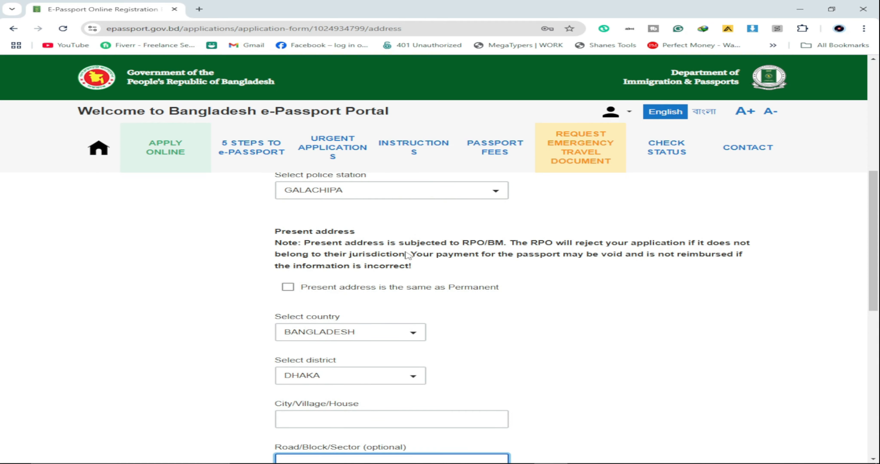
{"action": "scroll", "coordinate": [442, 263], "scroll_direction": "up", "scroll_amount": 4}
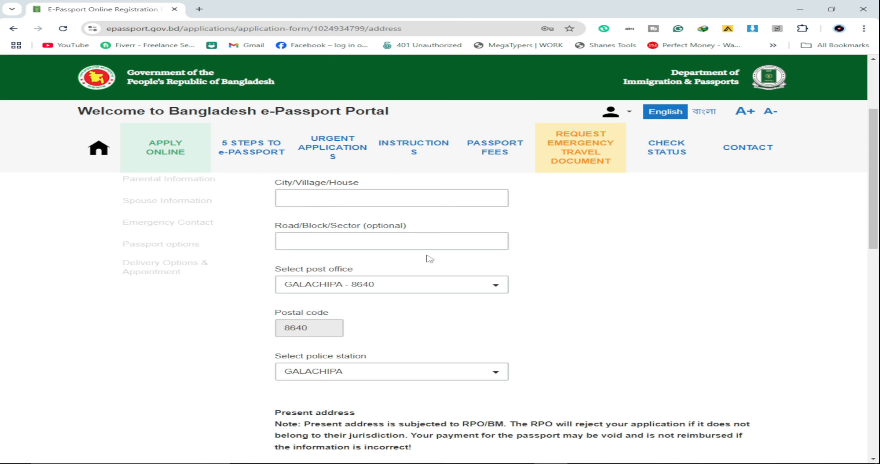
{"action": "scroll", "coordinate": [430, 259], "scroll_direction": "up", "scroll_amount": 3}
{"action": "scroll", "coordinate": [447, 275], "scroll_direction": "down", "scroll_amount": 7}
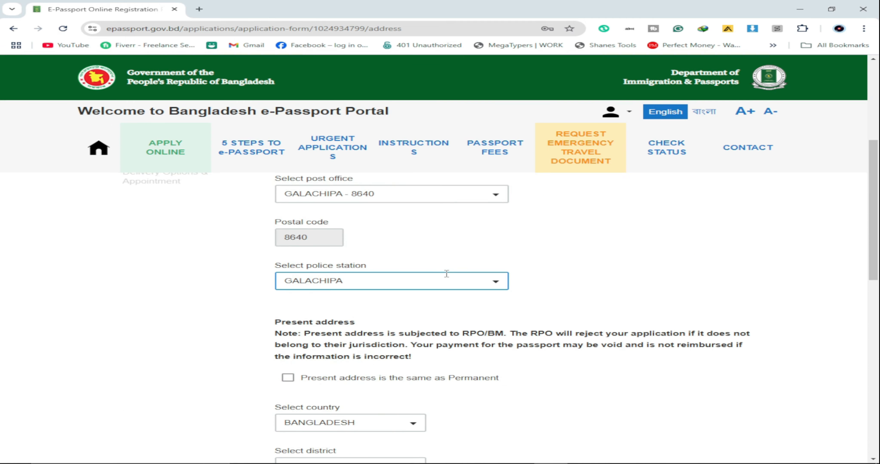
{"action": "scroll", "coordinate": [483, 282], "scroll_direction": "up", "scroll_amount": 3}
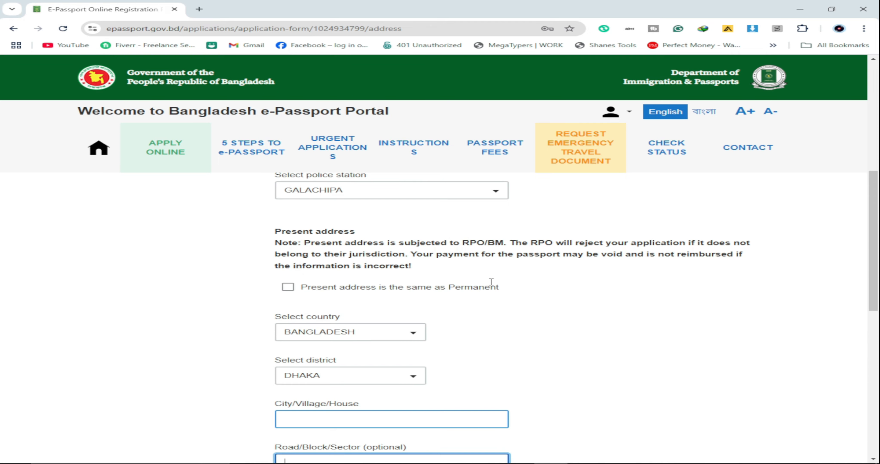
Step: Mark the present address as the same as the permanent address
{"action": "left_click", "coordinate": [288, 286]}
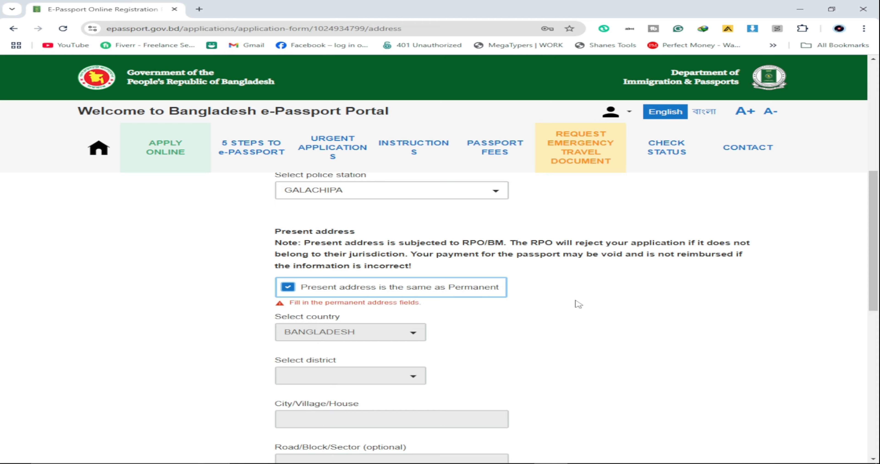
{"action": "scroll", "coordinate": [585, 298], "scroll_direction": "down", "scroll_amount": 2}
{"action": "scroll", "coordinate": [585, 298], "scroll_direction": "up", "scroll_amount": 7}
Step: Type 'T' in the permanent City/Village/House field and save the Address step
{"action": "left_click", "coordinate": [368, 246]}
{"action": "type", "text": "TJHF"}
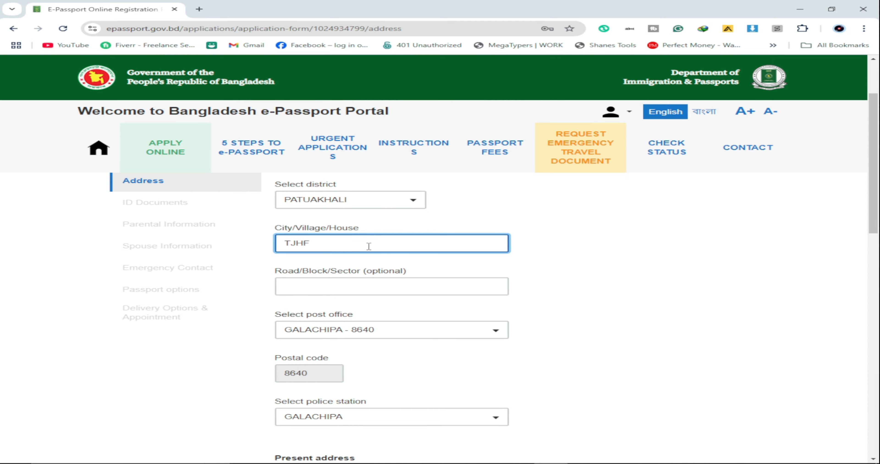
{"action": "scroll", "coordinate": [369, 246], "scroll_direction": "down", "scroll_amount": 8}
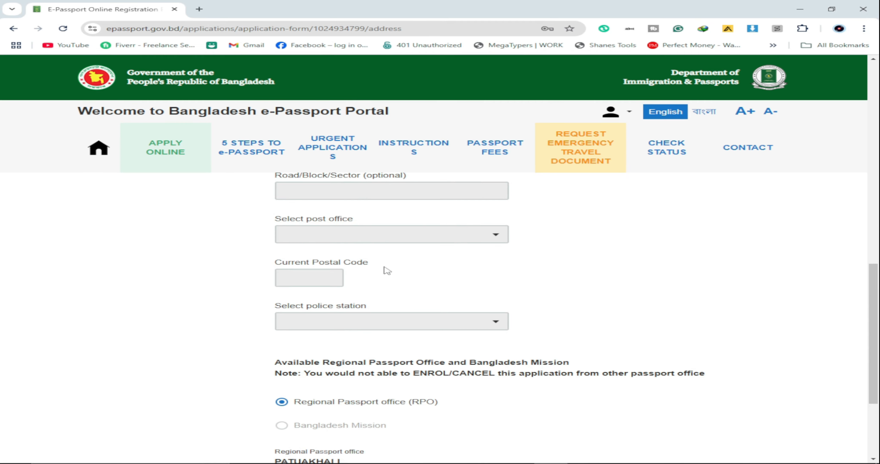
{"action": "scroll", "coordinate": [596, 285], "scroll_direction": "down", "scroll_amount": 3}
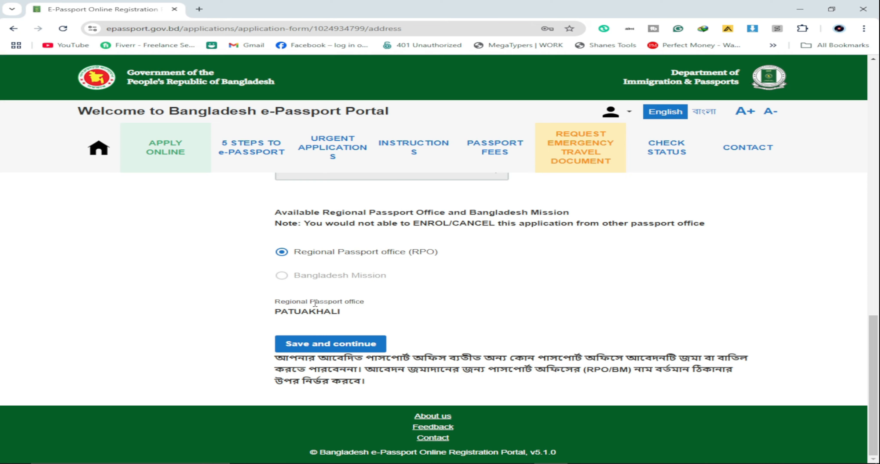
{"action": "scroll", "coordinate": [383, 313], "scroll_direction": "up", "scroll_amount": 8}
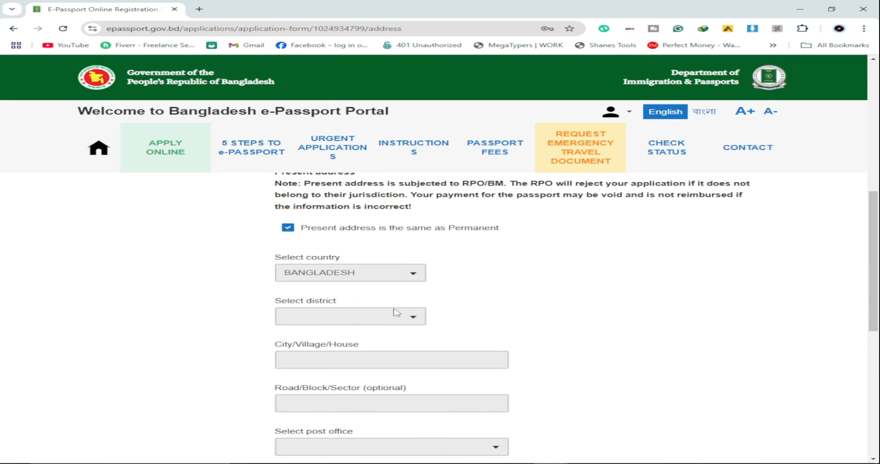
{"action": "scroll", "coordinate": [396, 273], "scroll_direction": "down", "scroll_amount": 6}
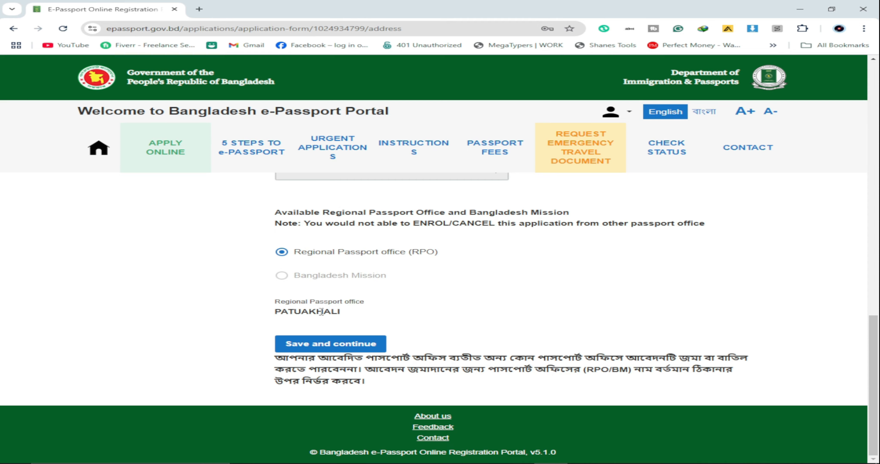
{"action": "left_click", "coordinate": [362, 345]}
Step: Enter the applicant's National ID number on the ID Documents step
{"action": "scroll", "coordinate": [342, 294], "scroll_direction": "down", "scroll_amount": 3}
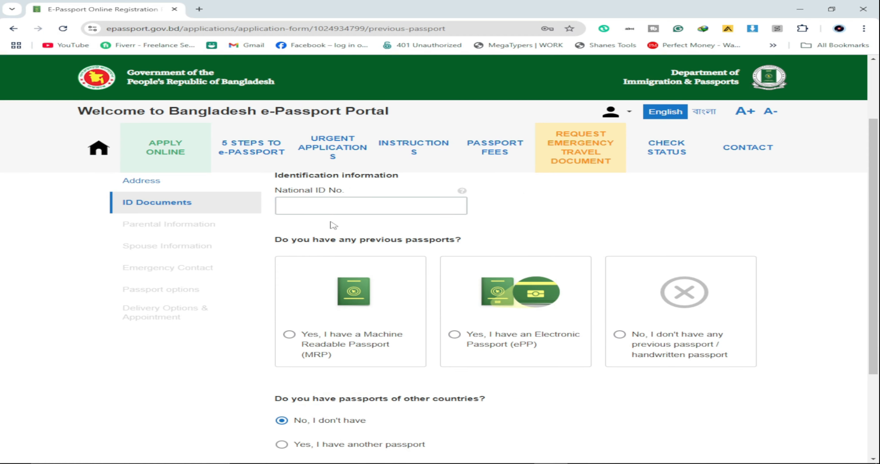
{"action": "left_click", "coordinate": [337, 205]}
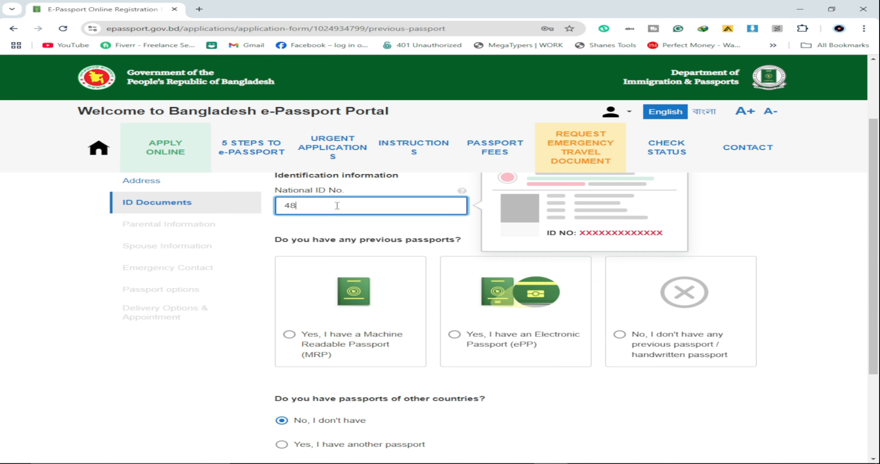
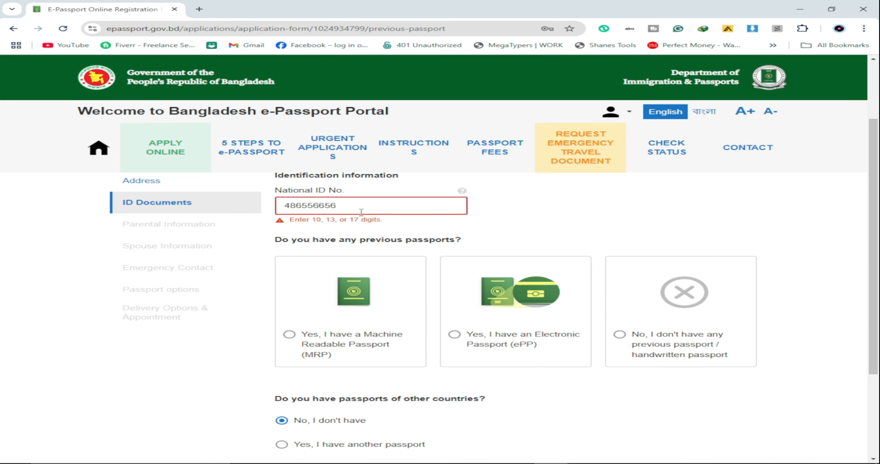
{"action": "scroll", "coordinate": [364, 207], "scroll_direction": "down", "scroll_amount": 2}
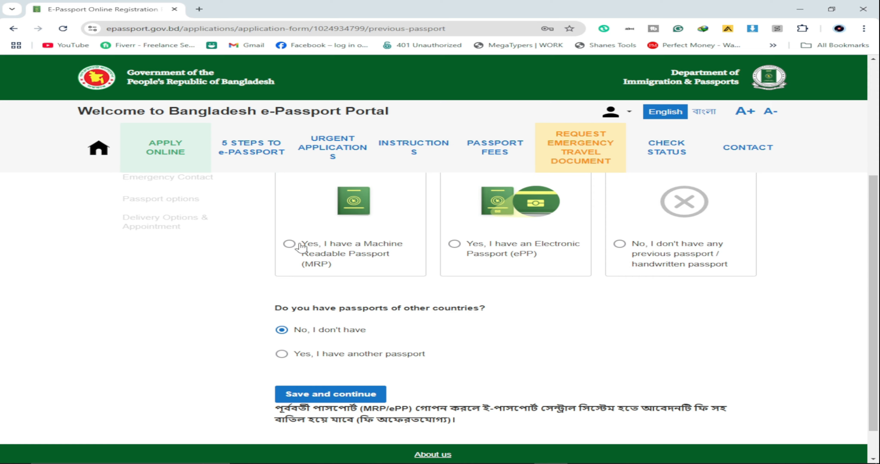
Step: Try declaring a previous machine-readable passport and close the reissue reasons without choosing one
{"action": "left_click", "coordinate": [289, 245]}
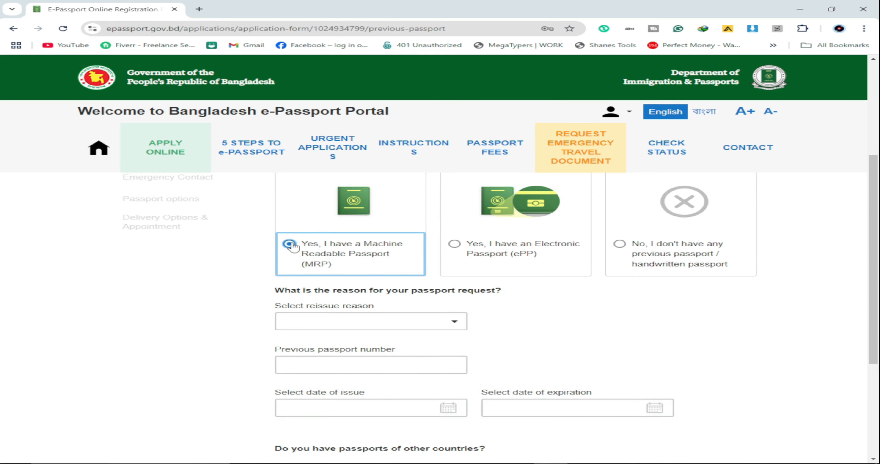
{"action": "left_click", "coordinate": [401, 322]}
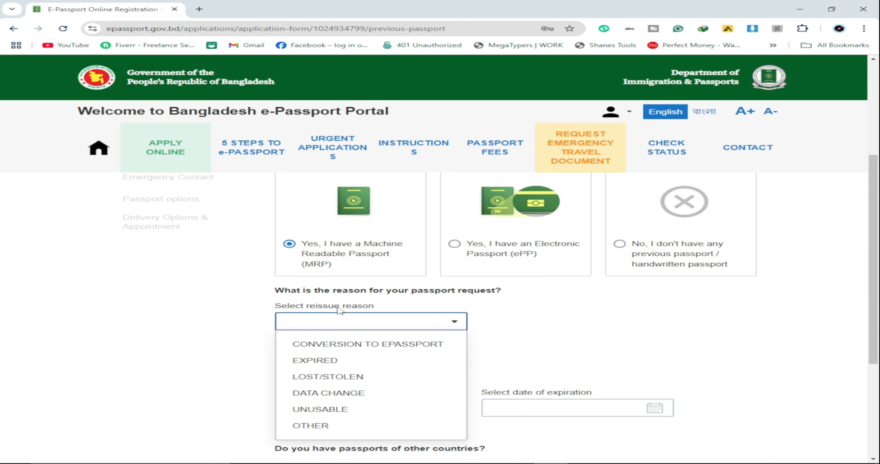
{"action": "scroll", "coordinate": [413, 320], "scroll_direction": "down", "scroll_amount": 1}
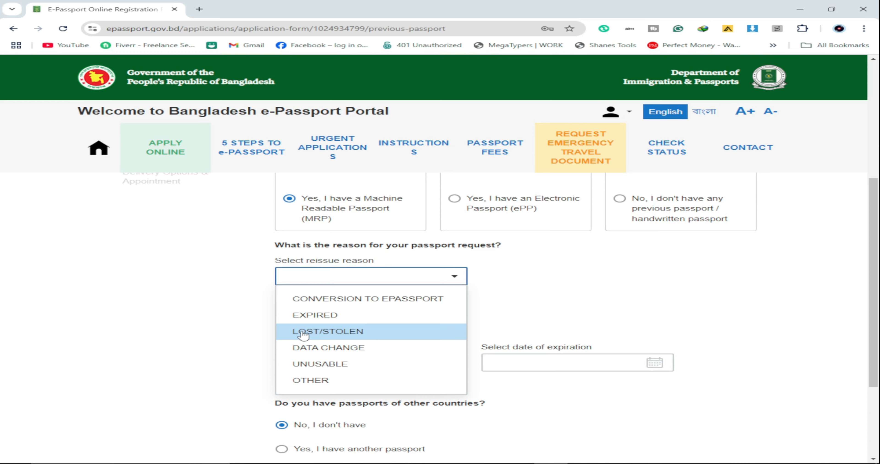
{"action": "left_click", "coordinate": [560, 294]}
{"action": "scroll", "coordinate": [562, 293], "scroll_direction": "up", "scroll_amount": 3}
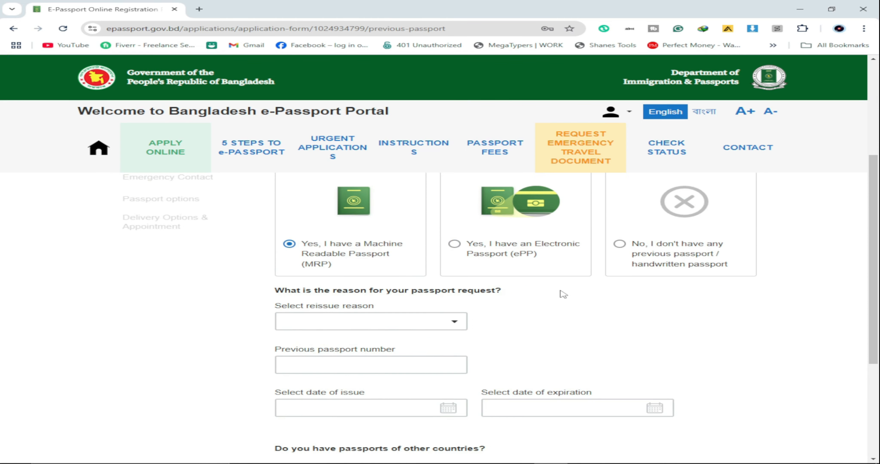
{"action": "scroll", "coordinate": [463, 309], "scroll_direction": "down", "scroll_amount": 5}
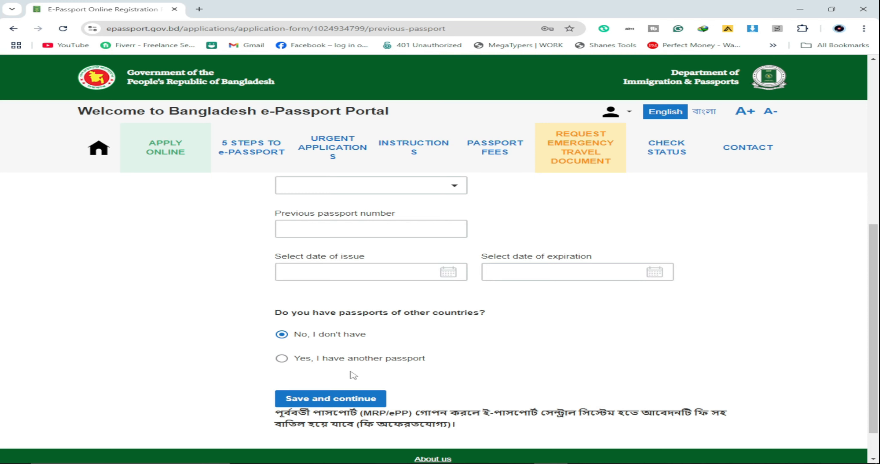
{"action": "scroll", "coordinate": [354, 343], "scroll_direction": "up", "scroll_amount": 6}
{"action": "scroll", "coordinate": [355, 342], "scroll_direction": "down", "scroll_amount": 1}
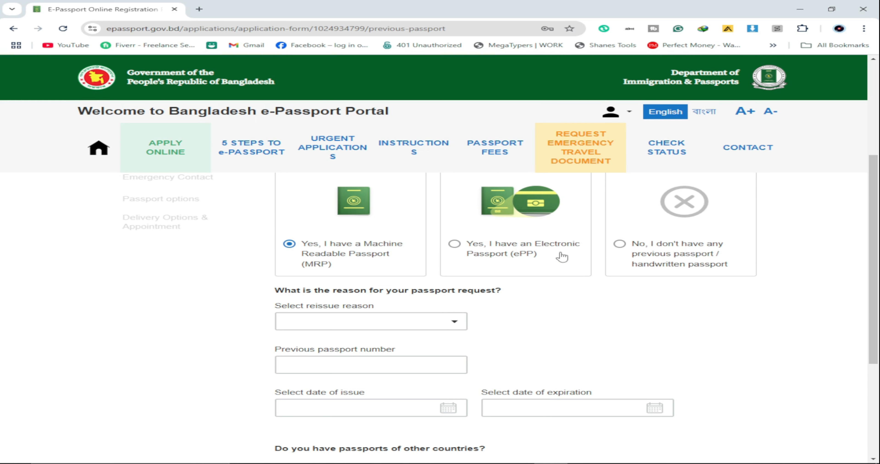
Step: Answer 'No, I don't have' for previous passports, save, and start the father's name
{"action": "left_click", "coordinate": [619, 245]}
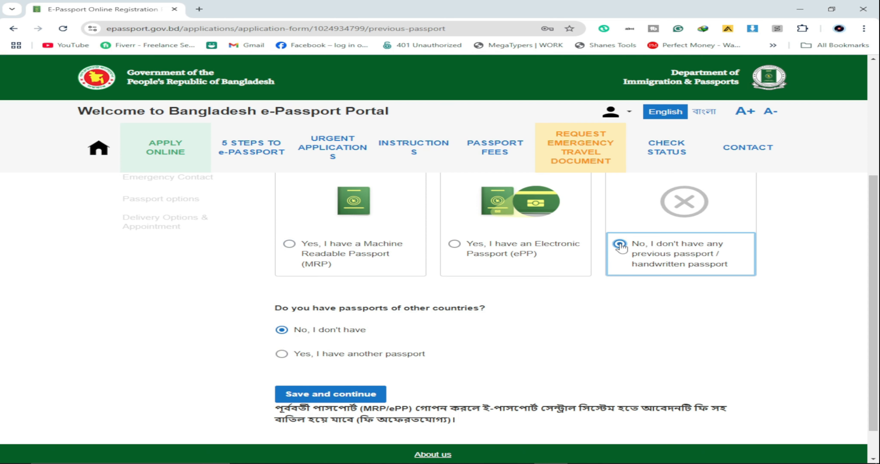
{"action": "scroll", "coordinate": [620, 246], "scroll_direction": "down", "scroll_amount": 1}
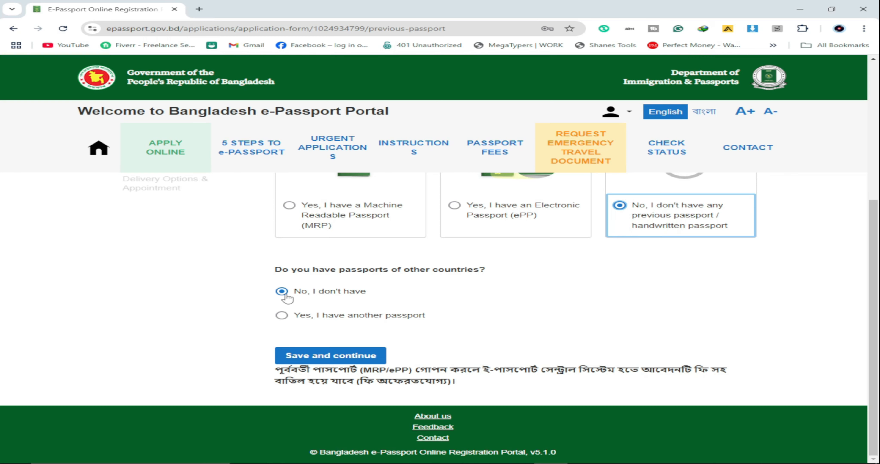
{"action": "left_click", "coordinate": [355, 355]}
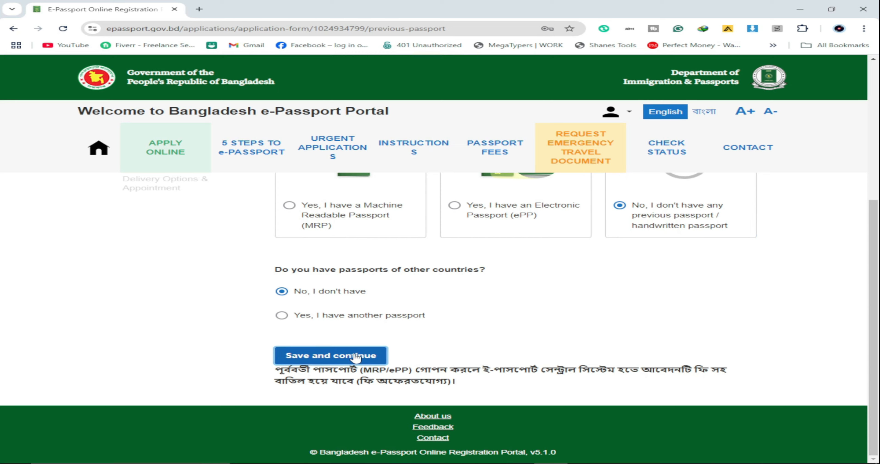
{"action": "left_click", "coordinate": [333, 239]}
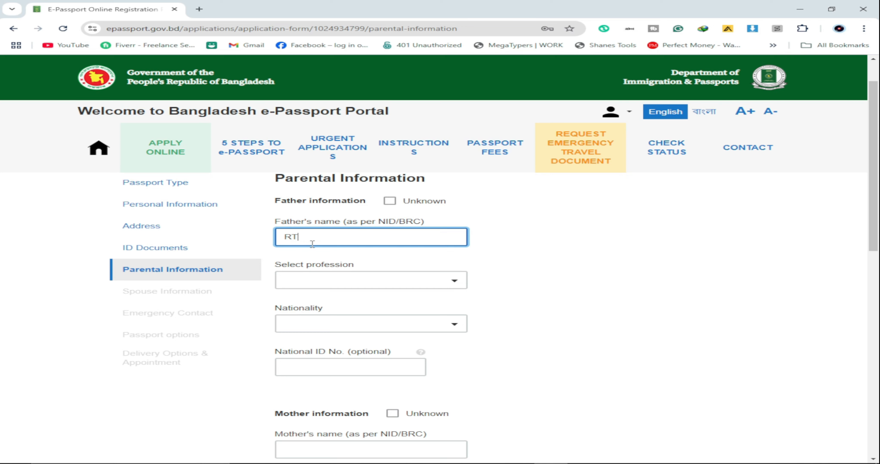
Step: Set the father's profession to OTHERS and nationality to BANGLADESHI
{"action": "left_click", "coordinate": [438, 280]}
{"action": "scroll", "coordinate": [371, 325], "scroll_direction": "down", "scroll_amount": 12}
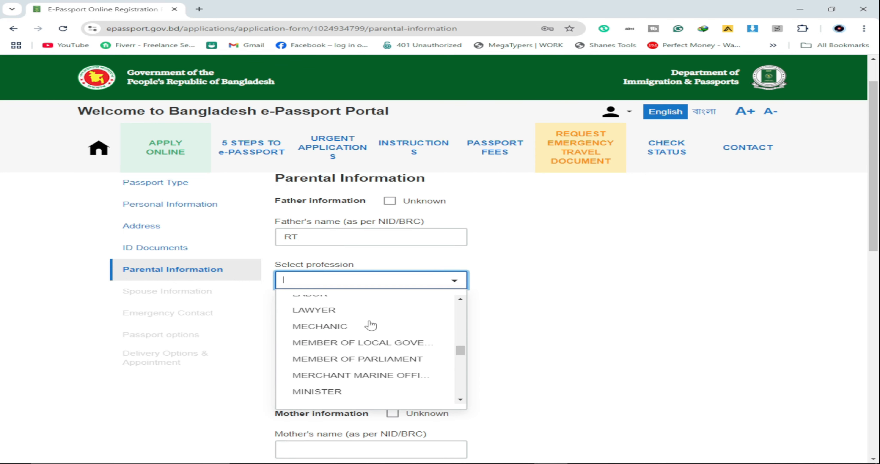
{"action": "scroll", "coordinate": [370, 326], "scroll_direction": "down", "scroll_amount": 4}
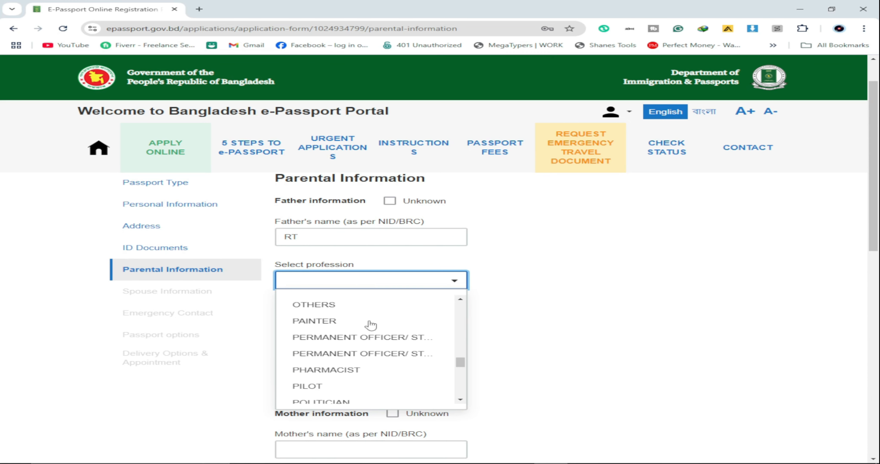
{"action": "left_click", "coordinate": [313, 305]}
{"action": "scroll", "coordinate": [439, 324], "scroll_direction": "down", "scroll_amount": 1}
{"action": "left_click", "coordinate": [409, 278]}
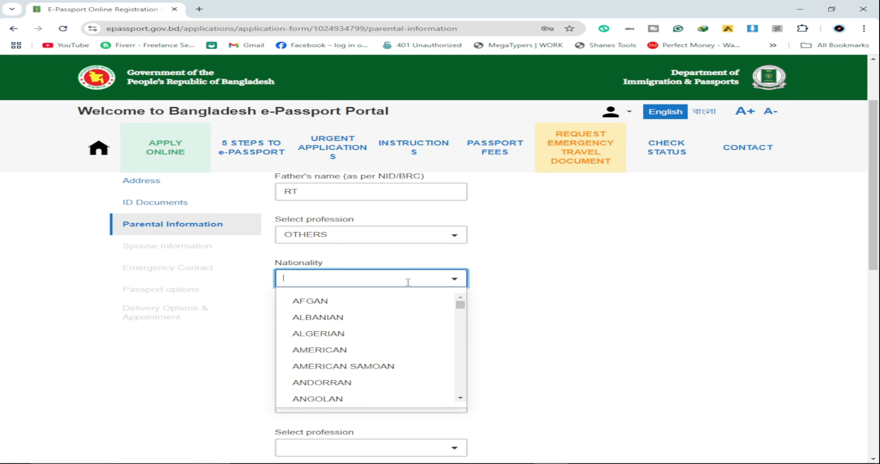
{"action": "type", "text": "B"}
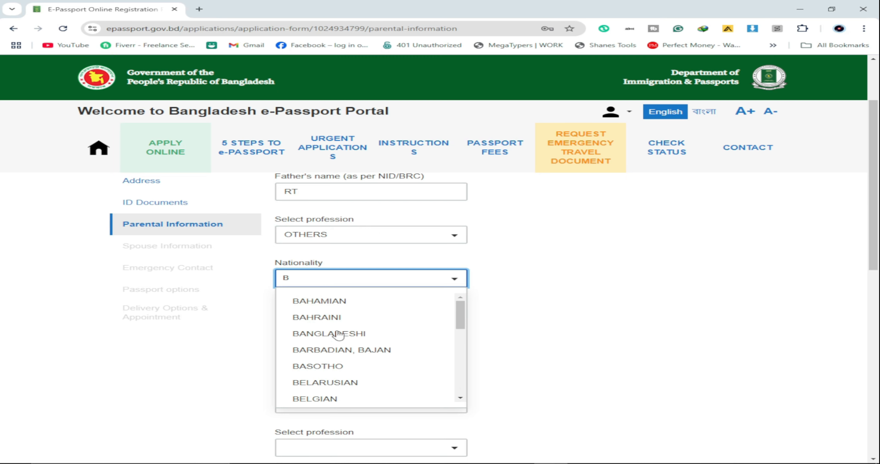
{"action": "left_click", "coordinate": [333, 334]}
{"action": "scroll", "coordinate": [351, 235], "scroll_direction": "down", "scroll_amount": 2}
Step: Enter the father's National ID number and move on to the mother's section
{"action": "left_click", "coordinate": [351, 232]}
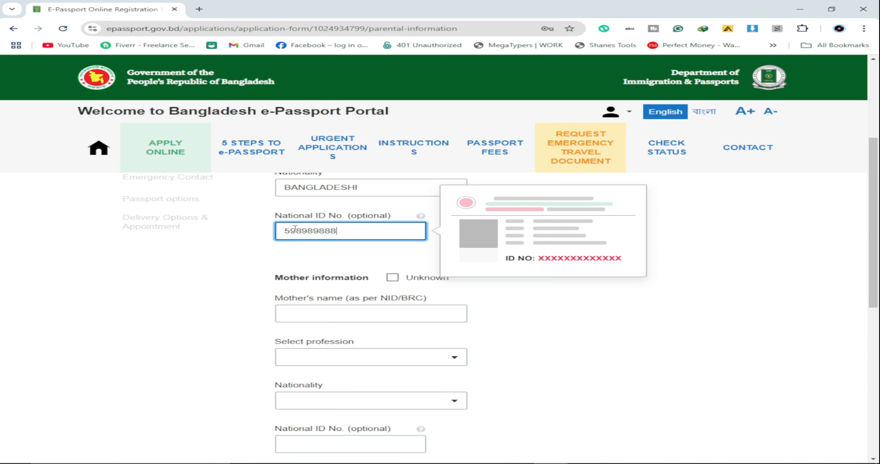
{"action": "scroll", "coordinate": [304, 232], "scroll_direction": "down", "scroll_amount": 2}
{"action": "type", "text": "7"}
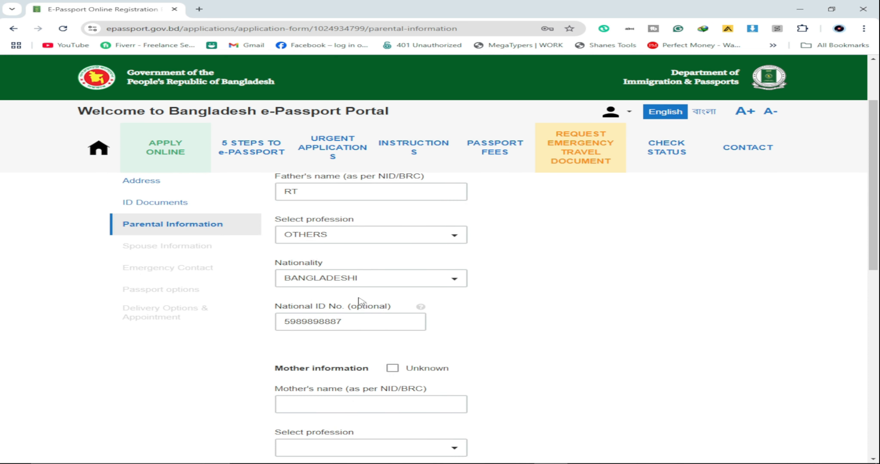
{"action": "double_click", "coordinate": [332, 320]}
{"action": "key", "text": "ctrl+c"}
{"action": "key", "text": "Tab"}
{"action": "scroll", "coordinate": [330, 256], "scroll_direction": "up", "scroll_amount": 2}
Step: Set the mother's profession to HOUSE WIFE and nationality to BANGLADESHI
{"action": "scroll", "coordinate": [329, 290], "scroll_direction": "down", "scroll_amount": 5}
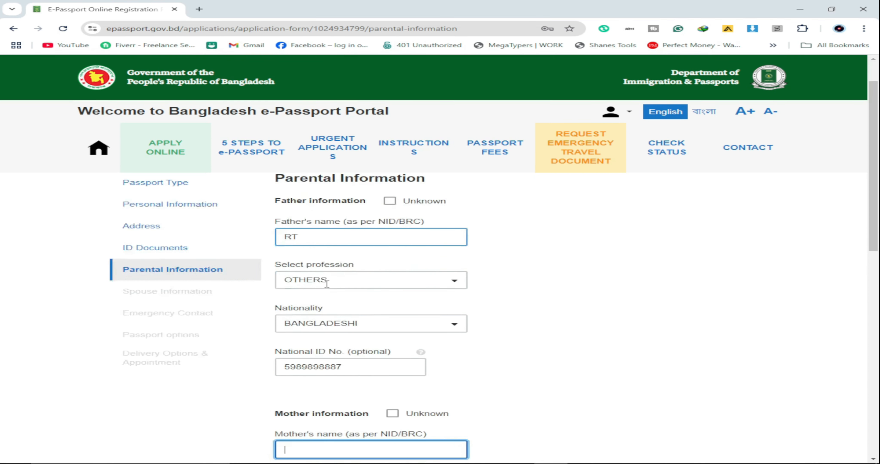
{"action": "left_click", "coordinate": [339, 312]}
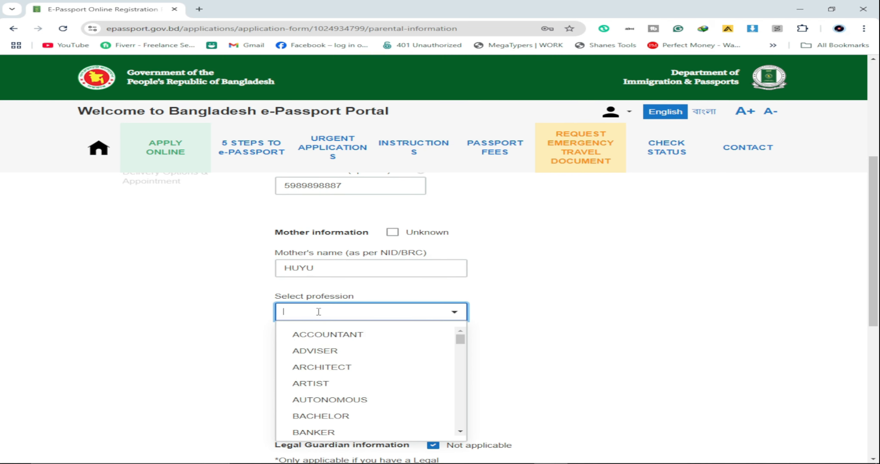
{"action": "scroll", "coordinate": [341, 355], "scroll_direction": "down", "scroll_amount": 6}
{"action": "scroll", "coordinate": [339, 359], "scroll_direction": "down", "scroll_amount": 1}
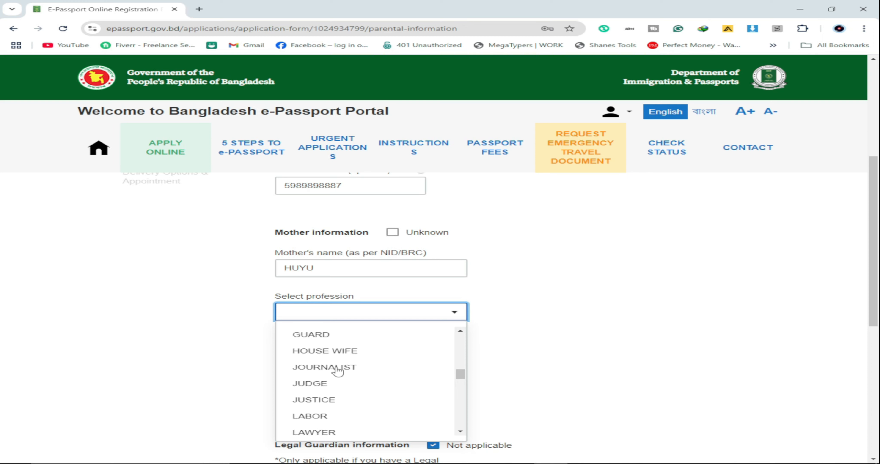
{"action": "scroll", "coordinate": [338, 366], "scroll_direction": "up", "scroll_amount": 1}
{"action": "scroll", "coordinate": [338, 373], "scroll_direction": "down", "scroll_amount": 1}
{"action": "left_click", "coordinate": [311, 351]}
{"action": "scroll", "coordinate": [524, 326], "scroll_direction": "down", "scroll_amount": 3}
{"action": "left_click", "coordinate": [392, 270]}
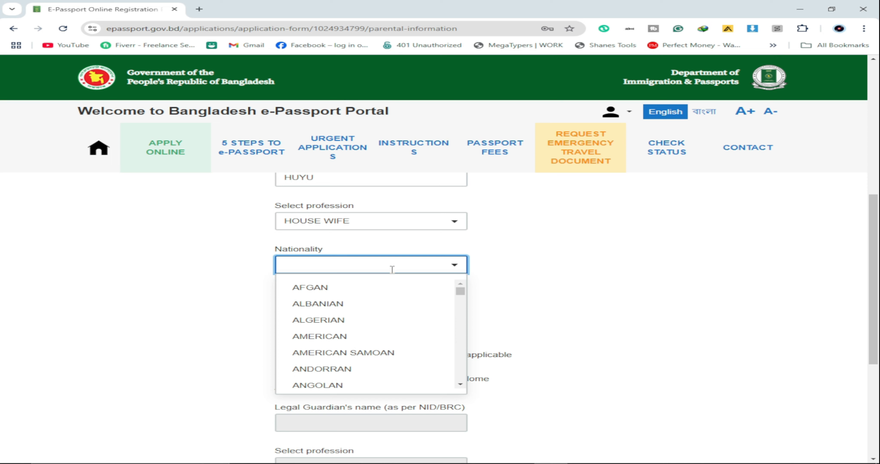
{"action": "type", "text": "B"}
{"action": "left_click", "coordinate": [330, 321]}
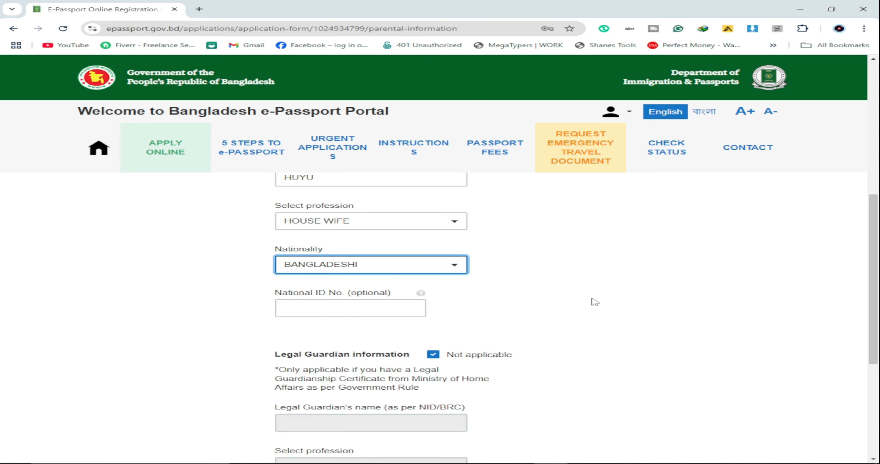
{"action": "scroll", "coordinate": [594, 302], "scroll_direction": "down", "scroll_amount": 1}
Step: Paste the mother's National ID number and dismiss the ID-card help popup
{"action": "left_click", "coordinate": [351, 261]}
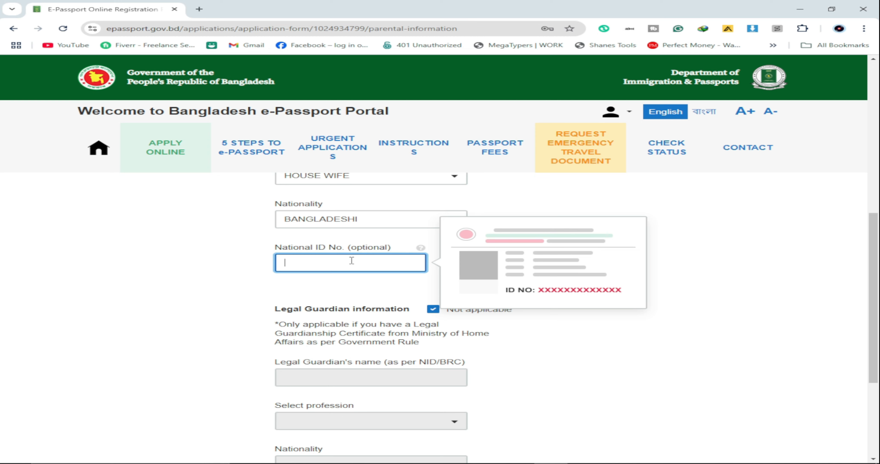
{"action": "key", "text": "ctrl+v"}
{"action": "left_click", "coordinate": [633, 345]}
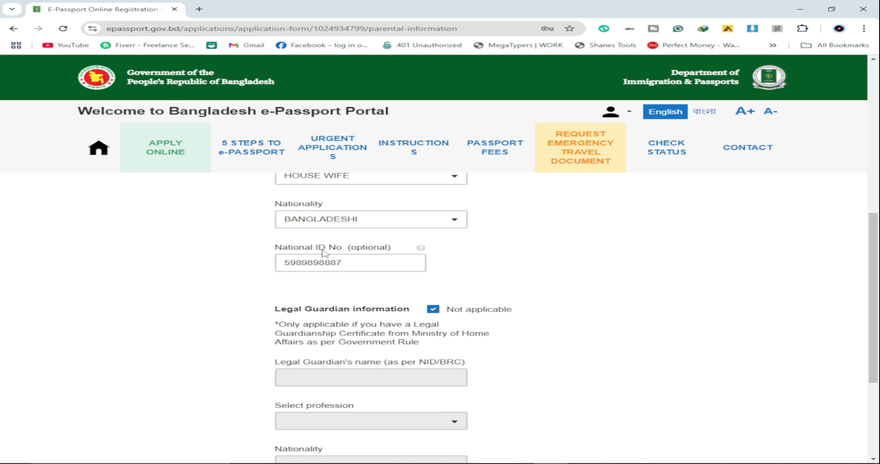
{"action": "scroll", "coordinate": [617, 333], "scroll_direction": "down", "scroll_amount": 1}
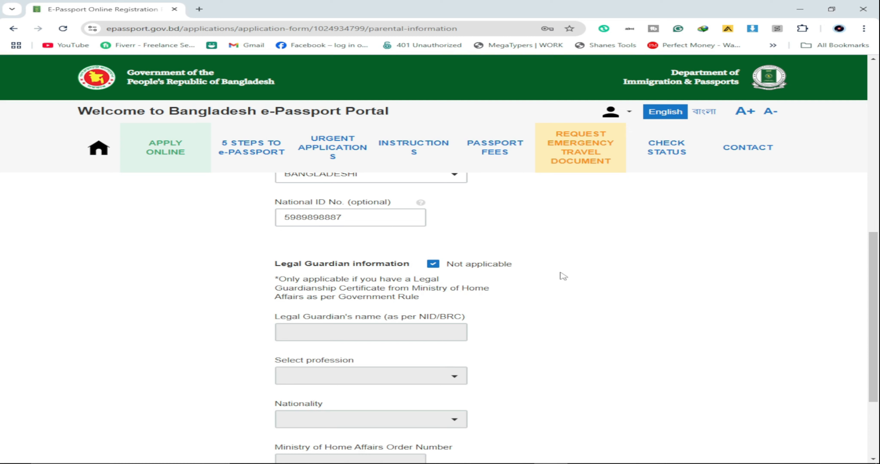
{"action": "scroll", "coordinate": [563, 274], "scroll_direction": "down", "scroll_amount": 3}
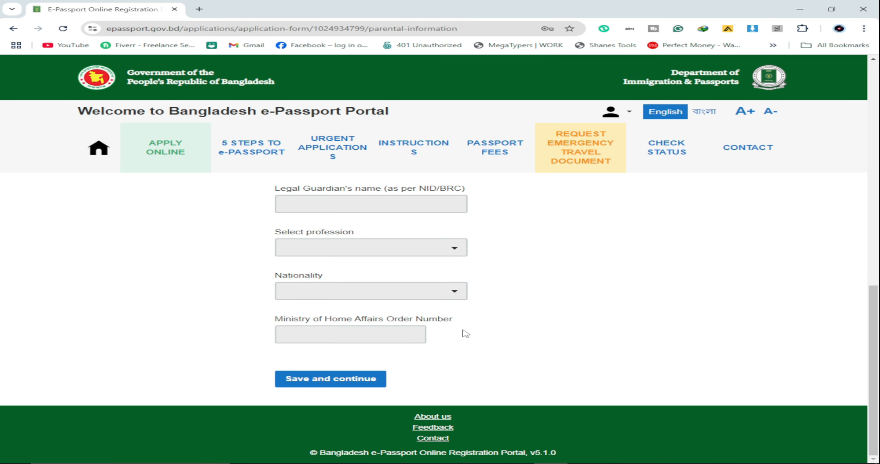
{"action": "scroll", "coordinate": [393, 273], "scroll_direction": "up", "scroll_amount": 1}
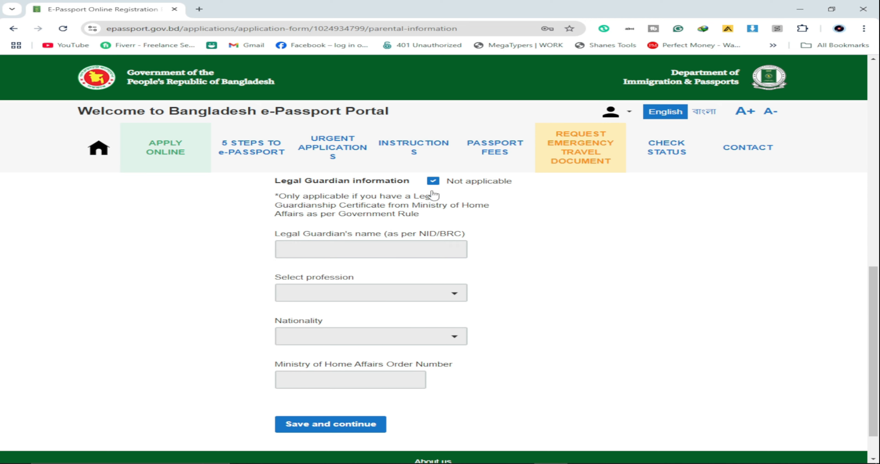
Step: Keep Legal Guardian marked 'Not applicable' and save the parental information
{"action": "left_click", "coordinate": [433, 184]}
{"action": "left_click", "coordinate": [432, 184]}
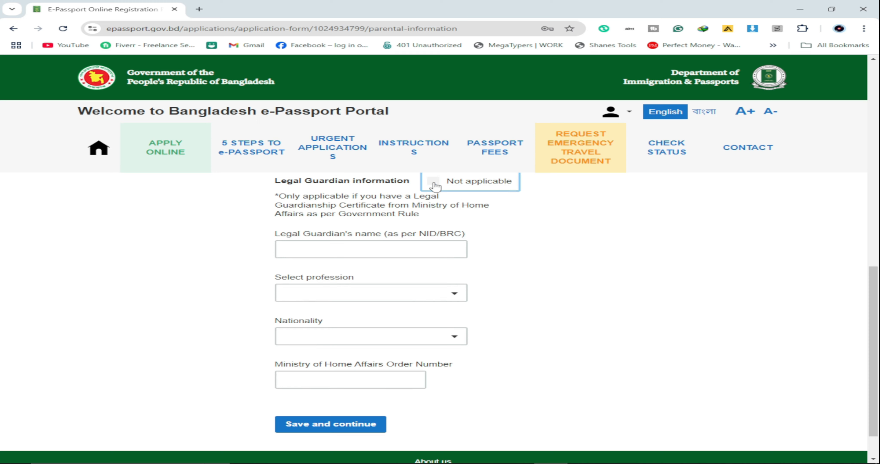
{"action": "scroll", "coordinate": [575, 292], "scroll_direction": "down", "scroll_amount": 1}
{"action": "left_click", "coordinate": [320, 384]}
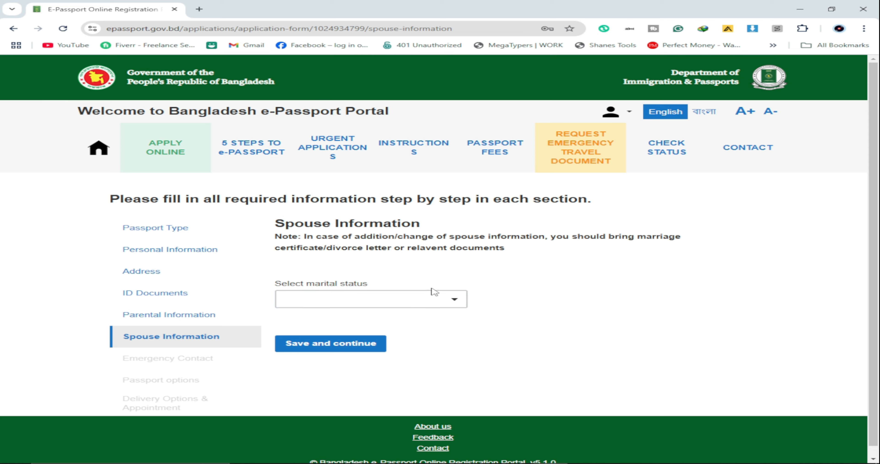
Step: Choose marital status SINGLE after briefly selecting MARRIED
{"action": "left_click", "coordinate": [437, 300]}
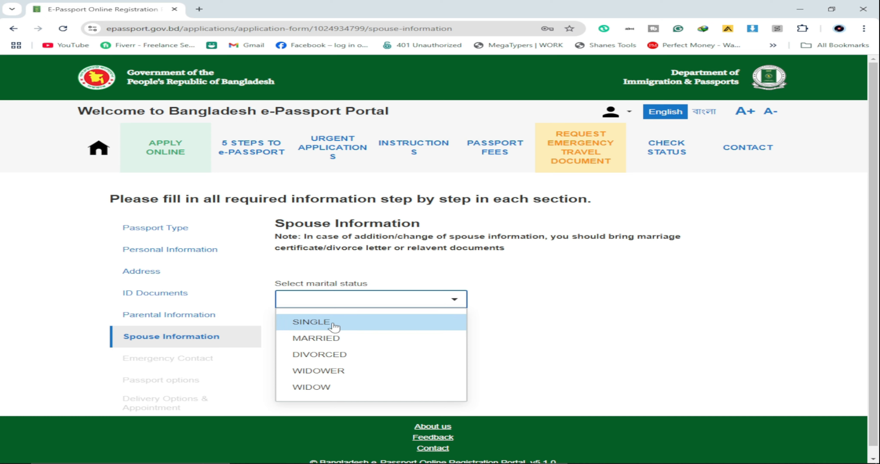
{"action": "left_click", "coordinate": [321, 338]}
{"action": "scroll", "coordinate": [541, 289], "scroll_direction": "down", "scroll_amount": 5}
{"action": "scroll", "coordinate": [532, 289], "scroll_direction": "up", "scroll_amount": 2}
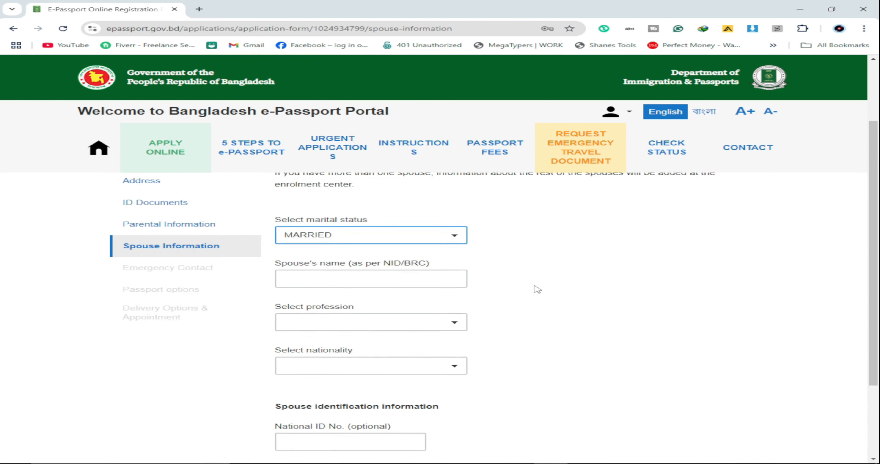
{"action": "scroll", "coordinate": [512, 290], "scroll_direction": "down", "scroll_amount": 1}
{"action": "left_click", "coordinate": [396, 233]}
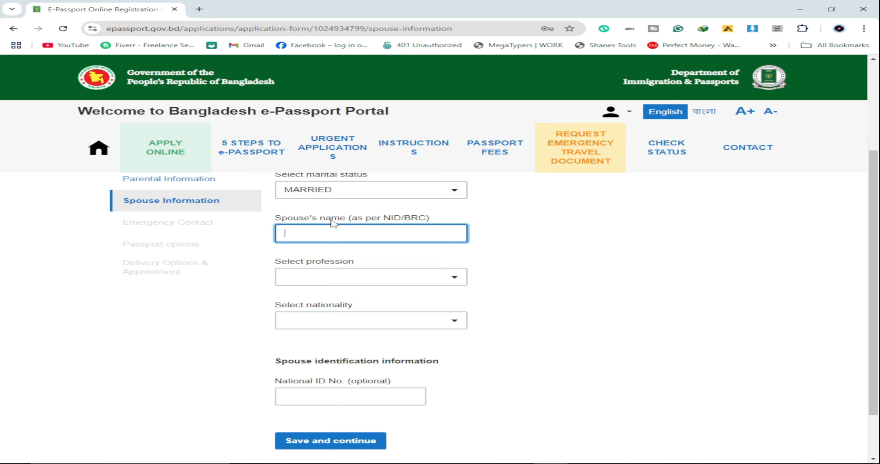
{"action": "left_click", "coordinate": [451, 190]}
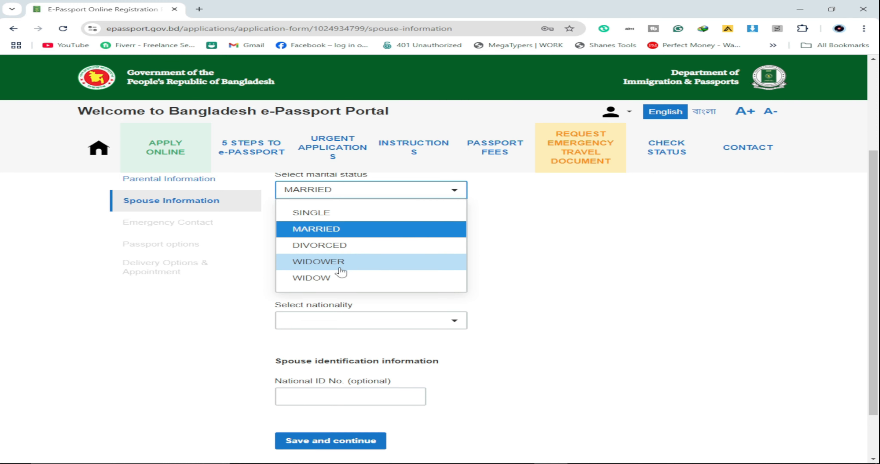
{"action": "left_click", "coordinate": [320, 213]}
Step: Save the spouse information, then add a BROTHER as emergency contact with his name
{"action": "left_click", "coordinate": [352, 329]}
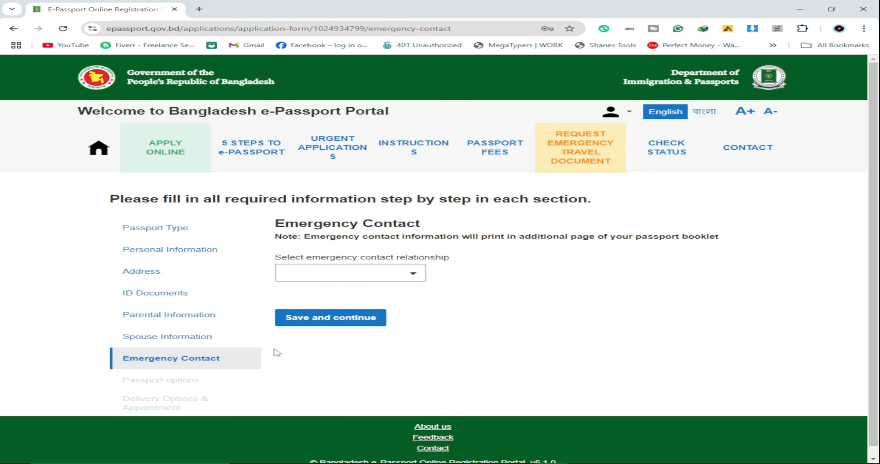
{"action": "left_click", "coordinate": [375, 273]}
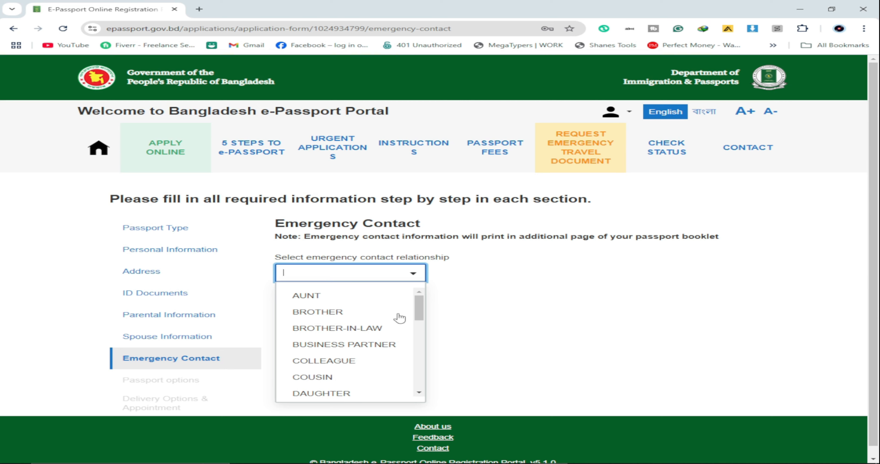
{"action": "left_click", "coordinate": [362, 310]}
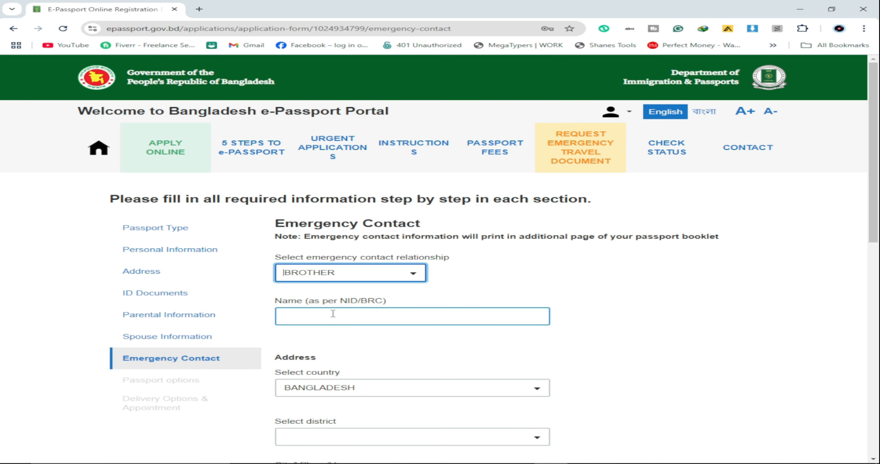
{"action": "left_click", "coordinate": [333, 313]}
{"action": "left_click", "coordinate": [389, 343]}
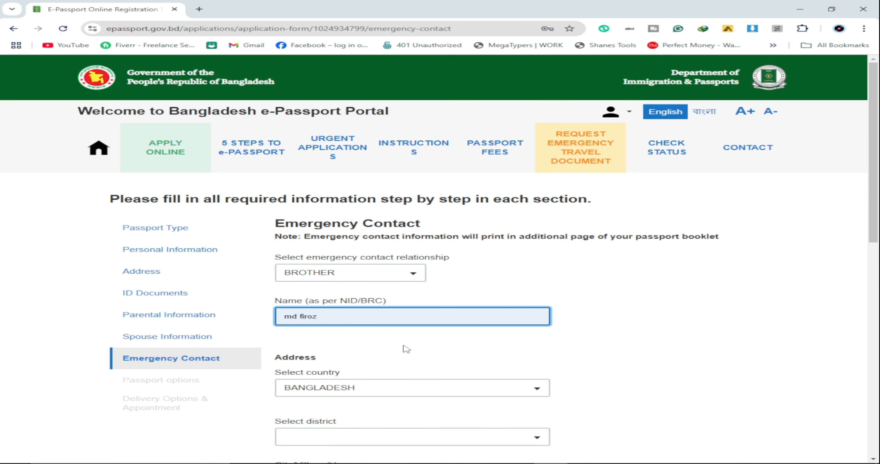
{"action": "scroll", "coordinate": [393, 307], "scroll_direction": "down", "scroll_amount": 3}
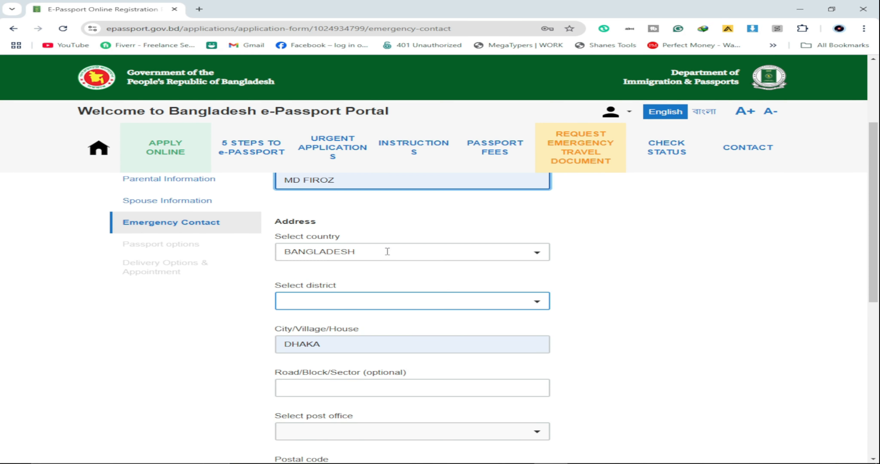
Step: Set the contact's address district and post office GALACHIPA - 8640
{"action": "left_click", "coordinate": [319, 295]}
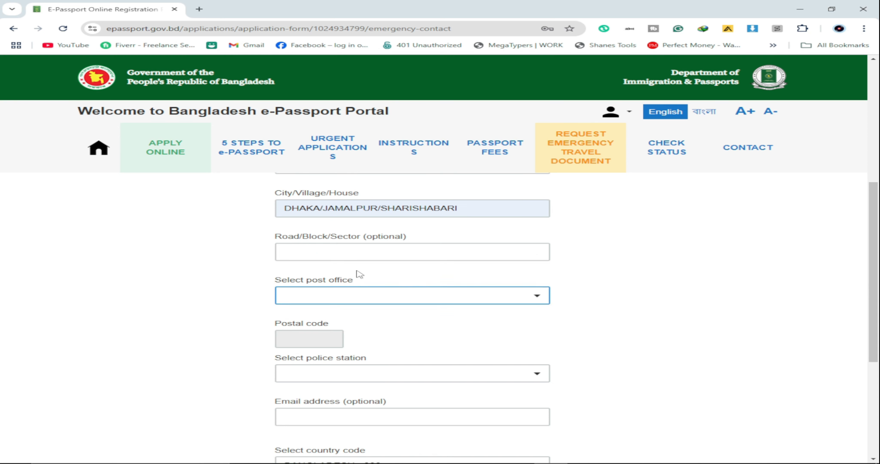
{"action": "left_click", "coordinate": [308, 253]}
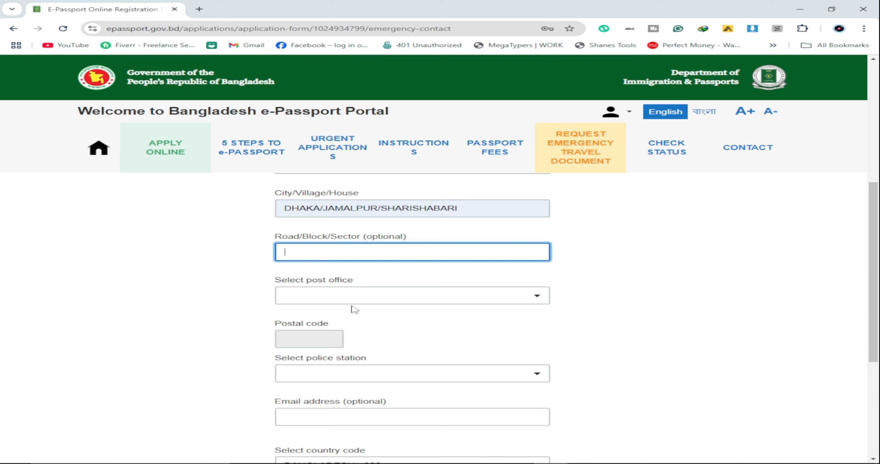
{"action": "left_click", "coordinate": [357, 294]}
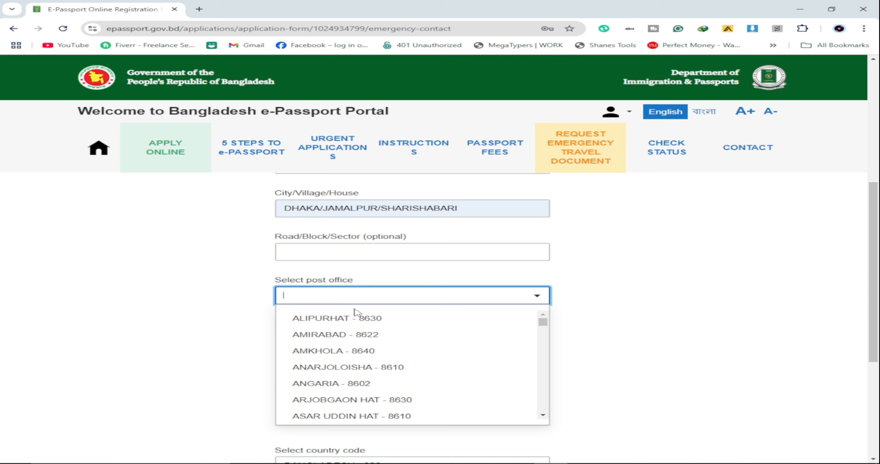
{"action": "type", "text": "gal"}
{"action": "left_click", "coordinate": [364, 318]}
{"action": "scroll", "coordinate": [386, 314], "scroll_direction": "down", "scroll_amount": 1}
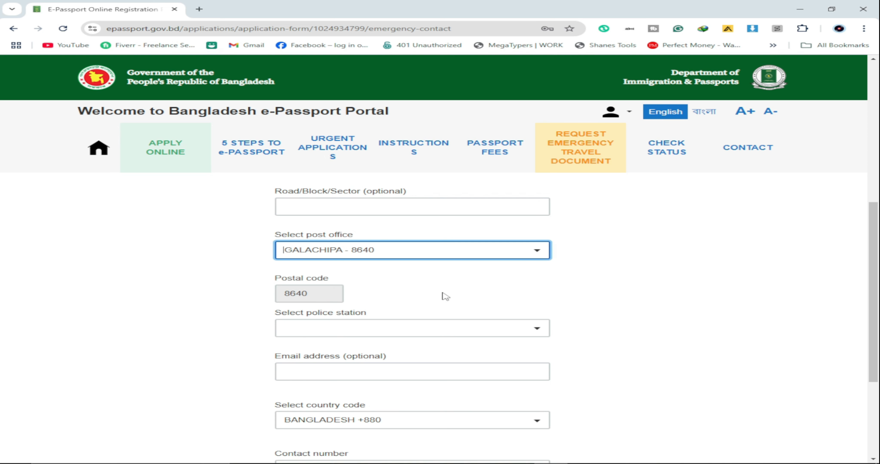
Step: Set the contact's police station to GALACHIPA
{"action": "left_click", "coordinate": [312, 328]}
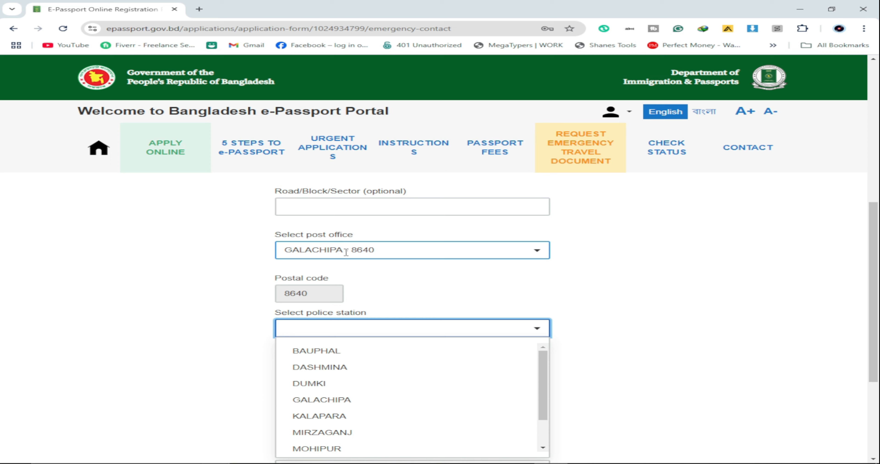
{"action": "scroll", "coordinate": [391, 347], "scroll_direction": "down", "scroll_amount": 1}
{"action": "scroll", "coordinate": [391, 348], "scroll_direction": "down", "scroll_amount": 1}
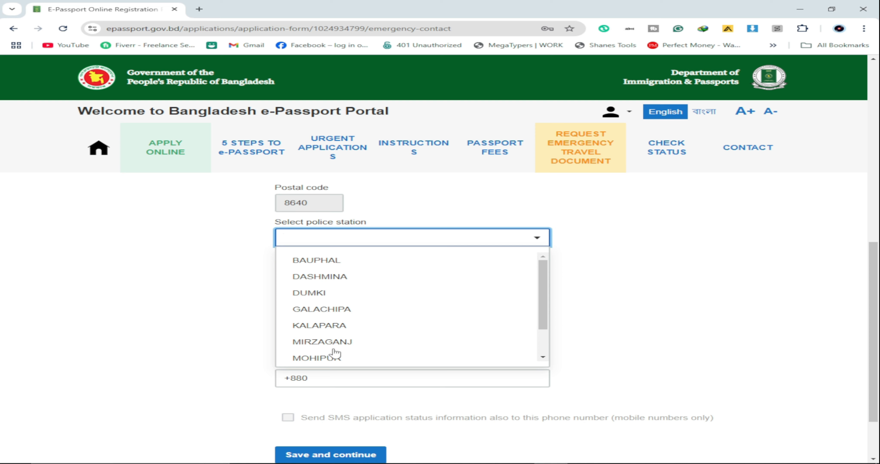
{"action": "type", "text": "ga"}
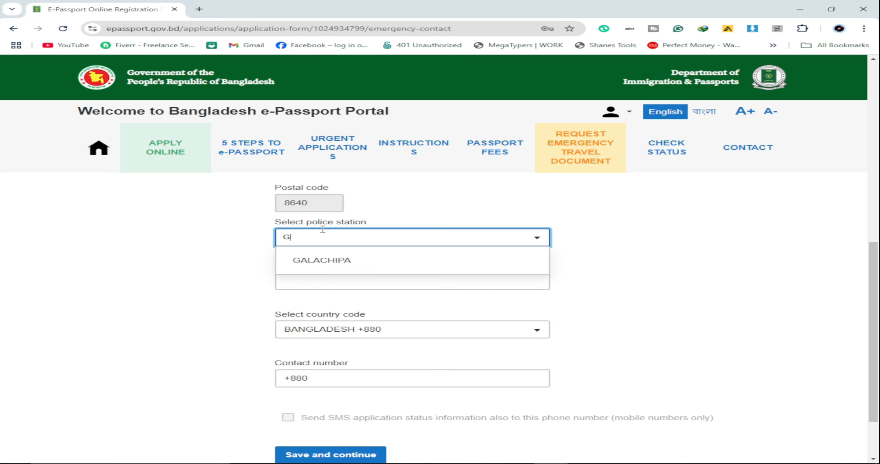
{"action": "key", "text": "Return"}
{"action": "left_click", "coordinate": [341, 282]}
{"action": "scroll", "coordinate": [194, 286], "scroll_direction": "down", "scroll_amount": 2}
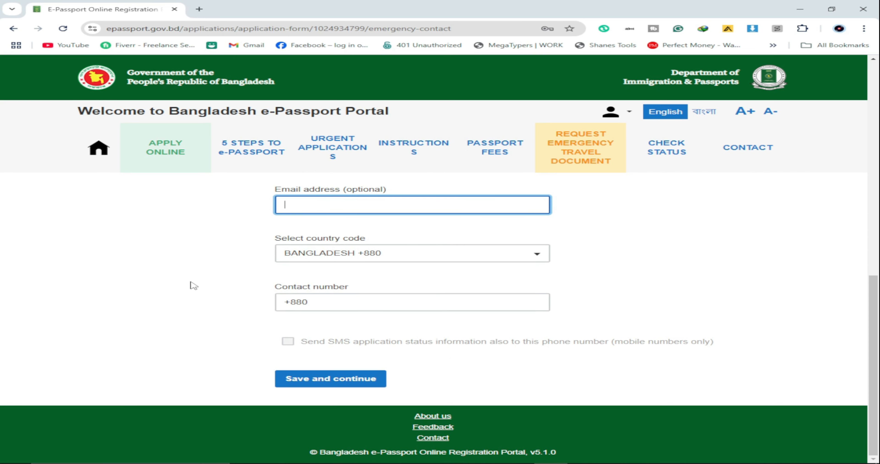
Step: Enter the emergency contact's phone number and save the emergency contact
{"action": "left_click", "coordinate": [349, 303]}
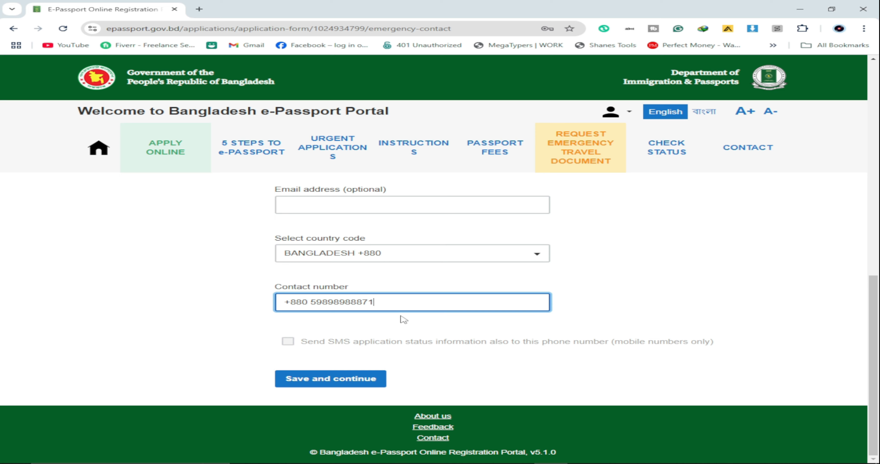
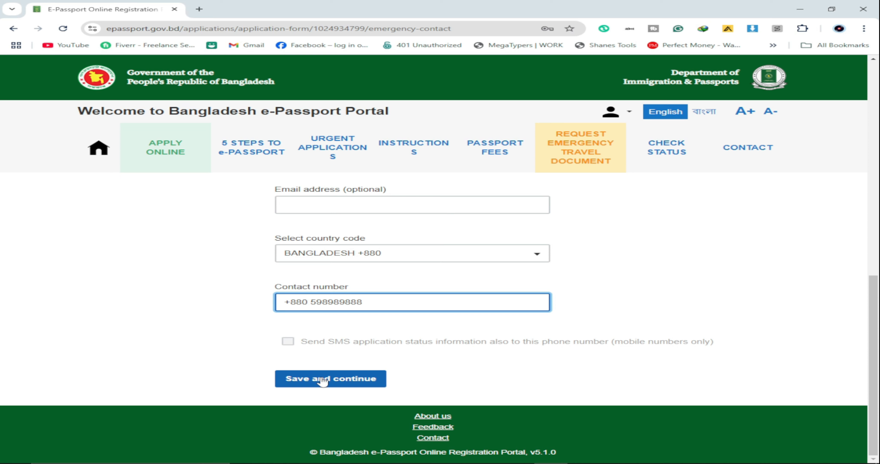
{"action": "left_click", "coordinate": [337, 381]}
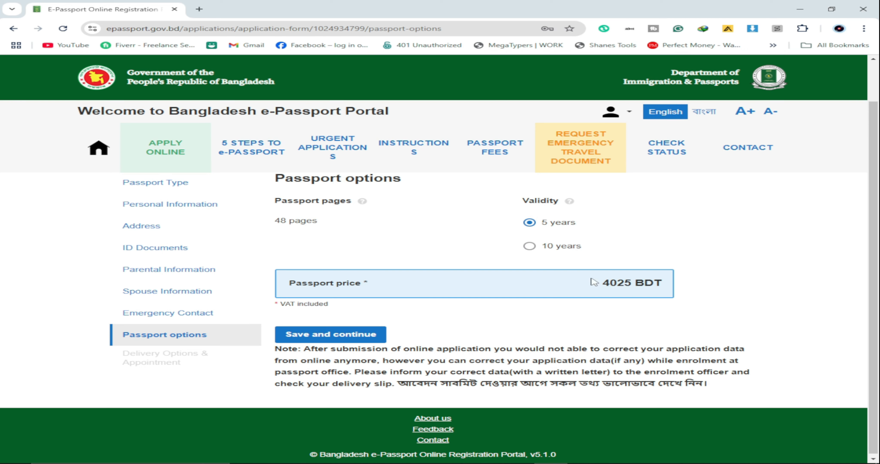
Step: Choose 10-year validity at 5750 BDT and save it with Regular delivery
{"action": "left_click", "coordinate": [531, 248]}
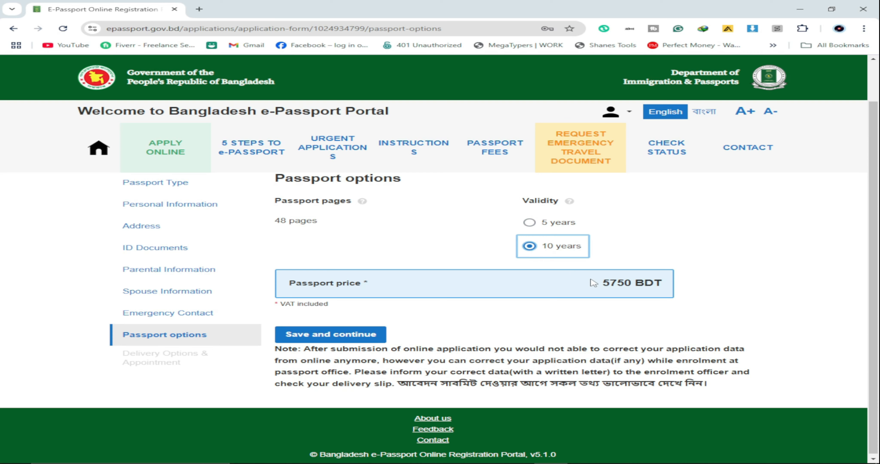
{"action": "scroll", "coordinate": [635, 299], "scroll_direction": "down", "scroll_amount": 1}
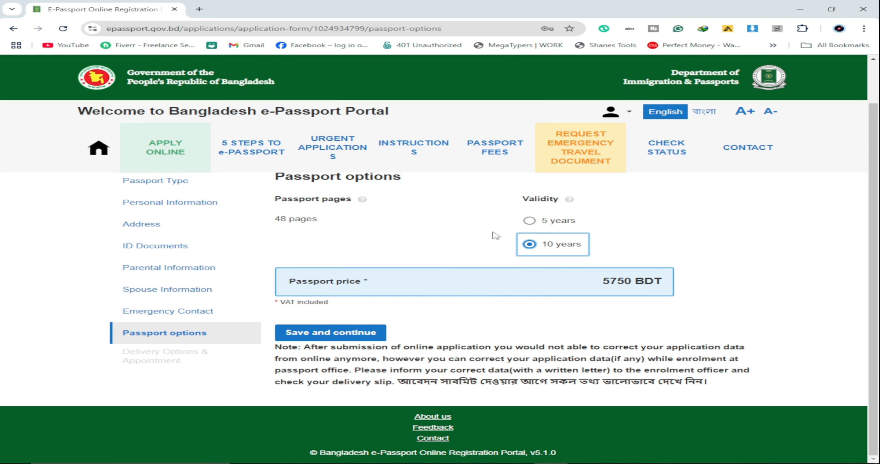
{"action": "left_click", "coordinate": [329, 333]}
{"action": "scroll", "coordinate": [659, 290], "scroll_direction": "down", "scroll_amount": 2}
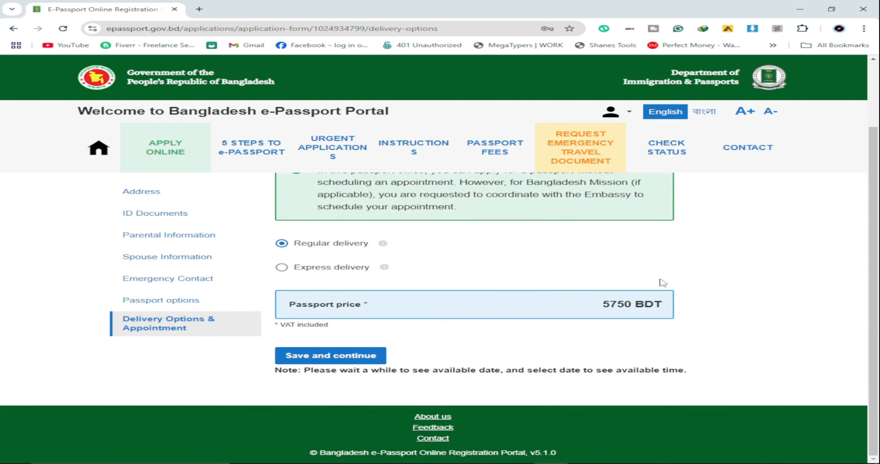
{"action": "scroll", "coordinate": [397, 298], "scroll_direction": "up", "scroll_amount": 1}
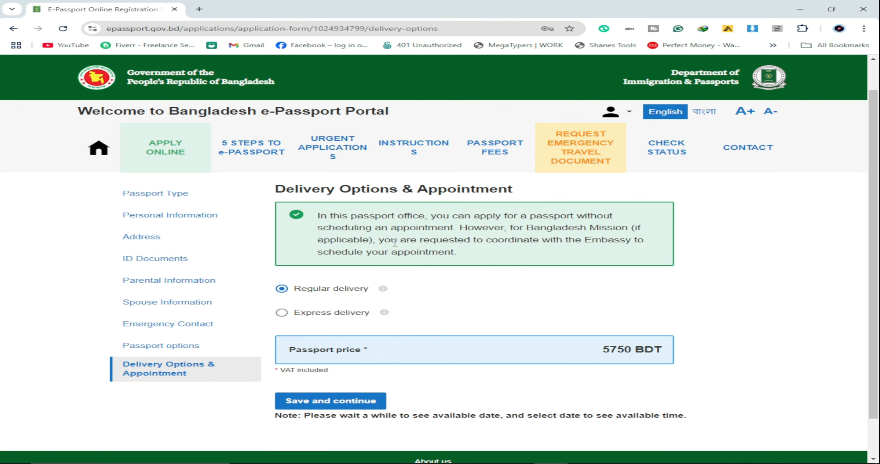
{"action": "scroll", "coordinate": [397, 242], "scroll_direction": "down", "scroll_amount": 1}
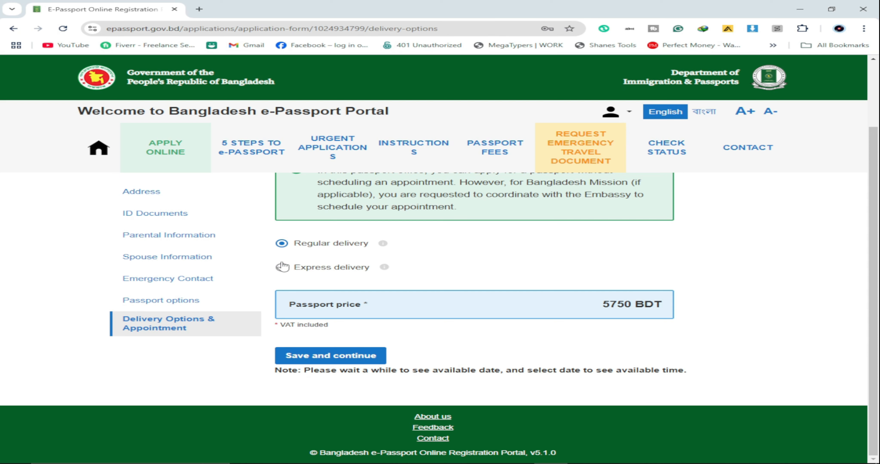
{"action": "scroll", "coordinate": [401, 281], "scroll_direction": "up", "scroll_amount": 1}
{"action": "scroll", "coordinate": [375, 273], "scroll_direction": "down", "scroll_amount": 1}
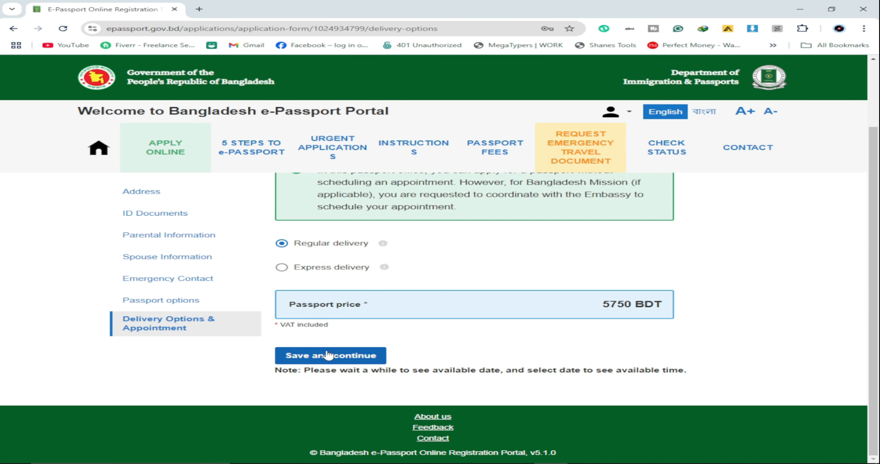
{"action": "left_click", "coordinate": [328, 355]}
Step: Accept the declaration of consent on the summary and confirm to proceed to payment
{"action": "scroll", "coordinate": [418, 320], "scroll_direction": "down", "scroll_amount": 10}
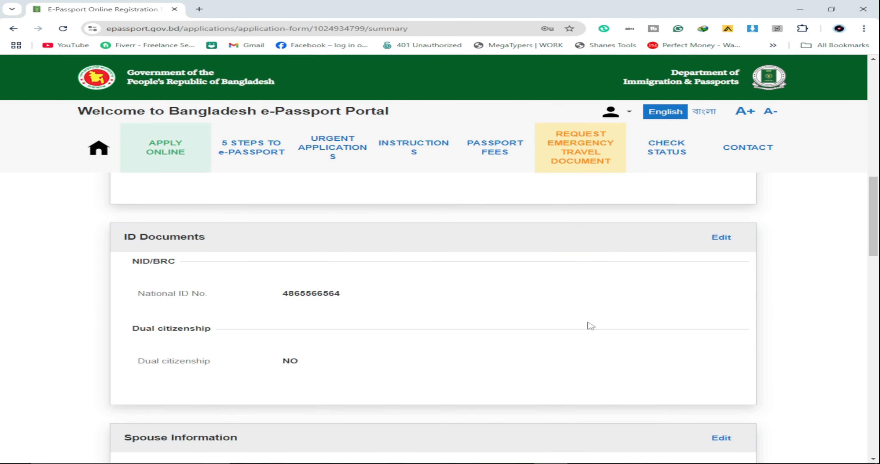
{"action": "scroll", "coordinate": [649, 327], "scroll_direction": "up", "scroll_amount": 5}
{"action": "scroll", "coordinate": [576, 310], "scroll_direction": "down", "scroll_amount": 8}
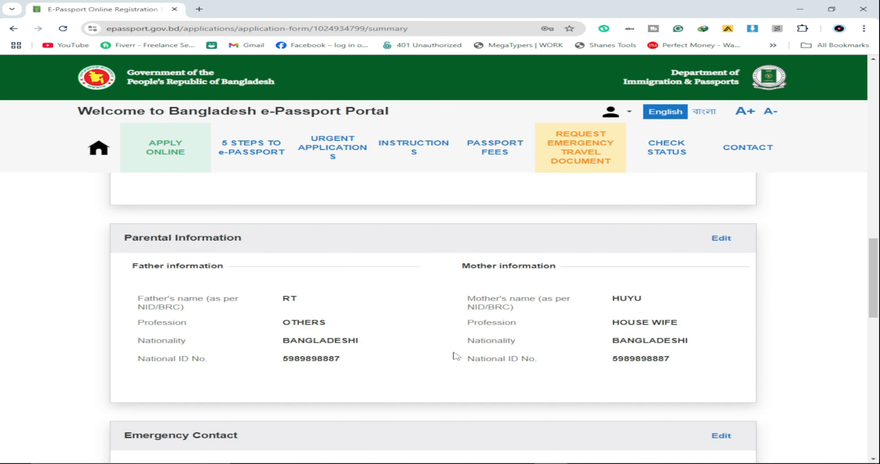
{"action": "scroll", "coordinate": [455, 355], "scroll_direction": "down", "scroll_amount": 10}
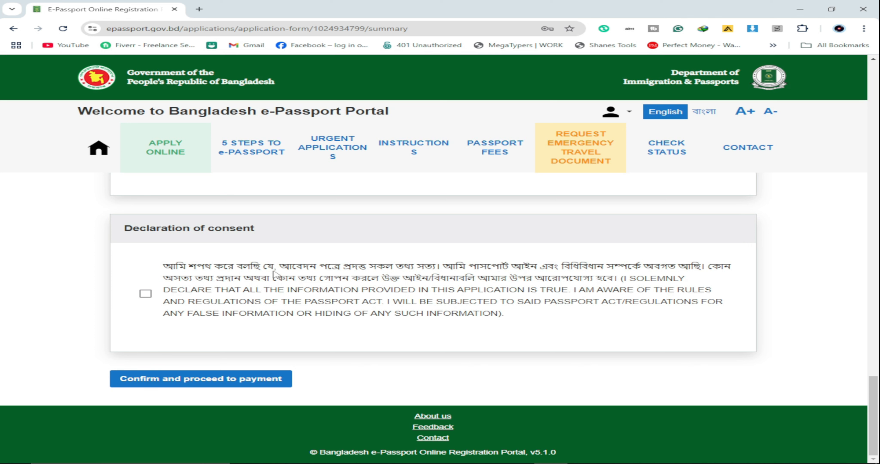
{"action": "left_click", "coordinate": [145, 296]}
{"action": "scroll", "coordinate": [281, 357], "scroll_direction": "up", "scroll_amount": 3}
{"action": "scroll", "coordinate": [266, 372], "scroll_direction": "down", "scroll_amount": 3}
{"action": "left_click", "coordinate": [201, 381]}
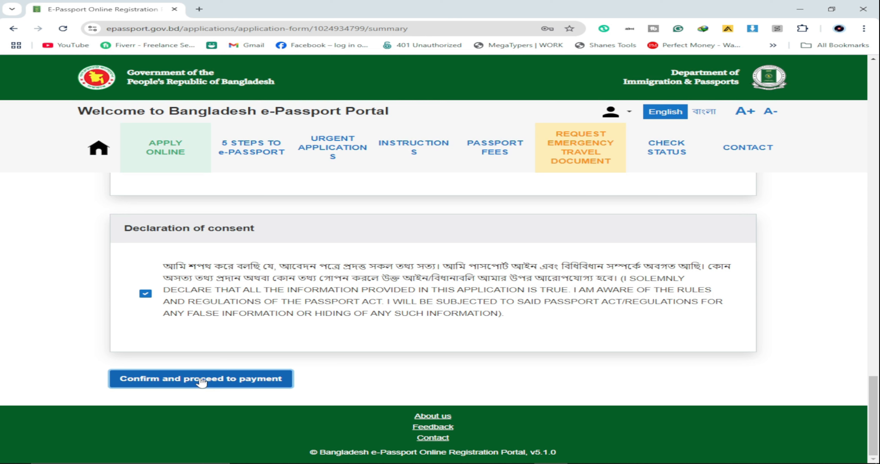
Step: Confirm the pop-up, choose Offline payment for the 5750 BDT fee, and continue
{"action": "left_click", "coordinate": [348, 277]}
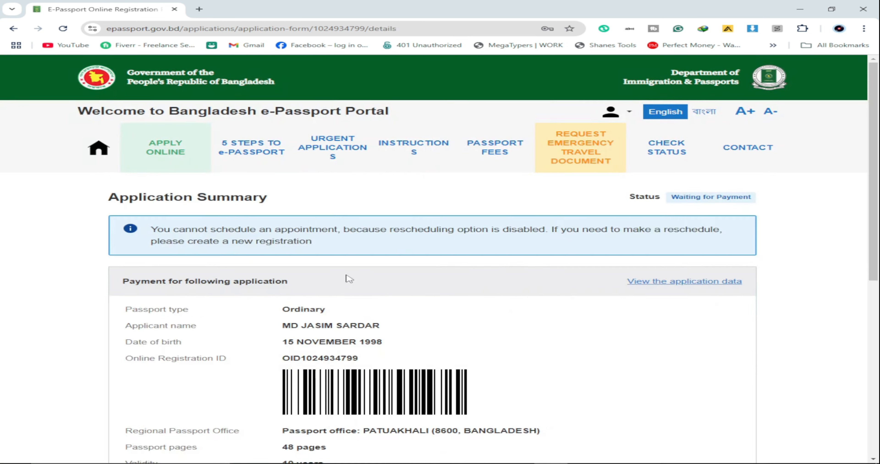
{"action": "scroll", "coordinate": [417, 270], "scroll_direction": "down", "scroll_amount": 6}
{"action": "scroll", "coordinate": [376, 302], "scroll_direction": "up", "scroll_amount": 4}
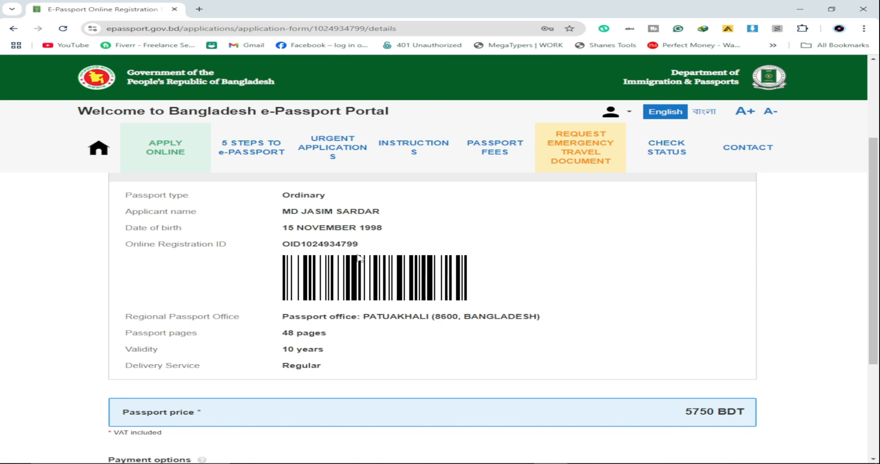
{"action": "scroll", "coordinate": [550, 321], "scroll_direction": "down", "scroll_amount": 4}
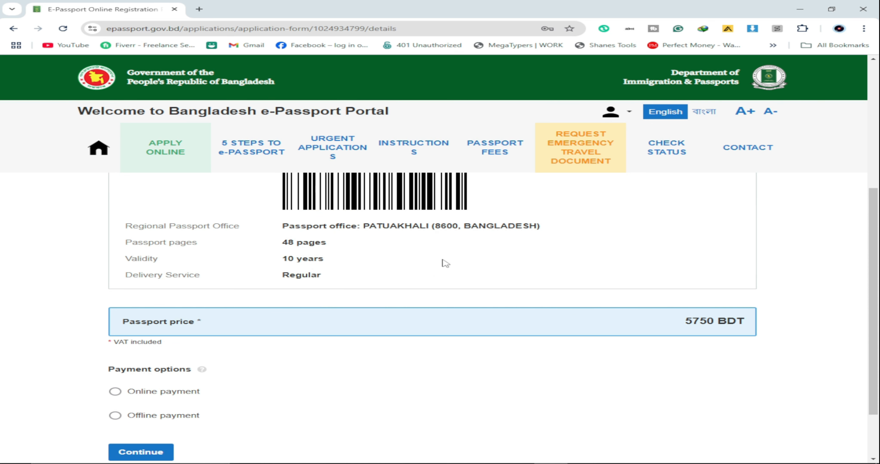
{"action": "scroll", "coordinate": [300, 246], "scroll_direction": "down", "scroll_amount": 2}
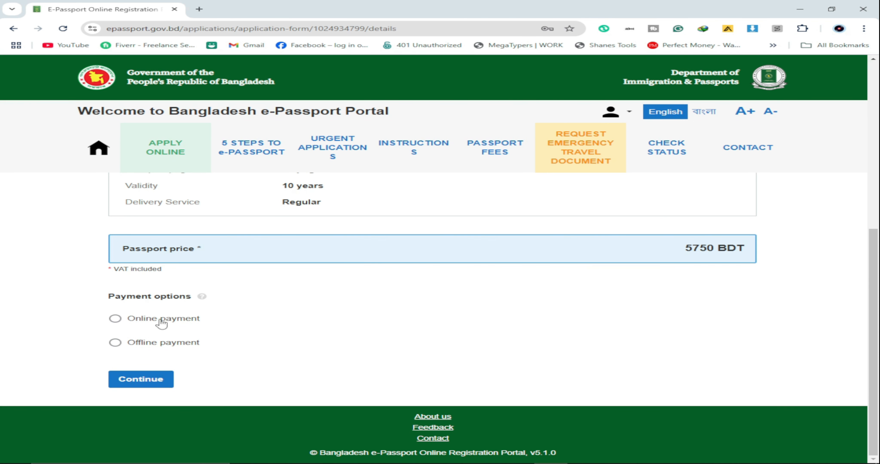
{"action": "left_click", "coordinate": [117, 323]}
{"action": "left_click", "coordinate": [116, 343]}
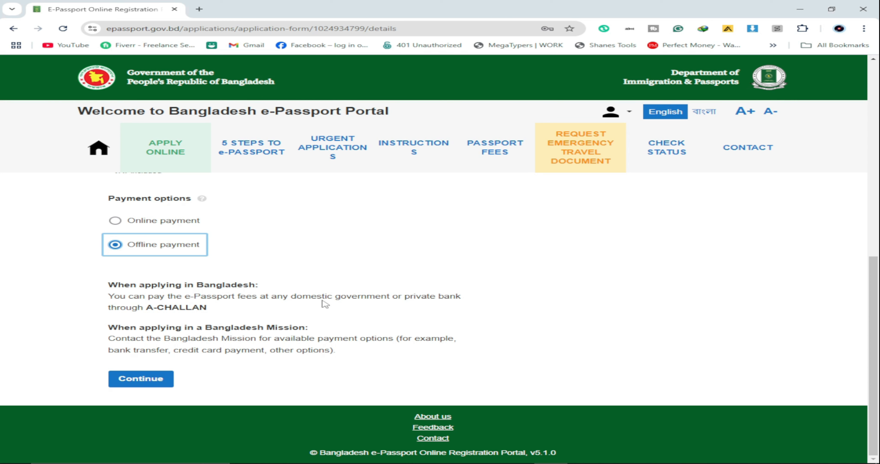
{"action": "left_click", "coordinate": [153, 383]}
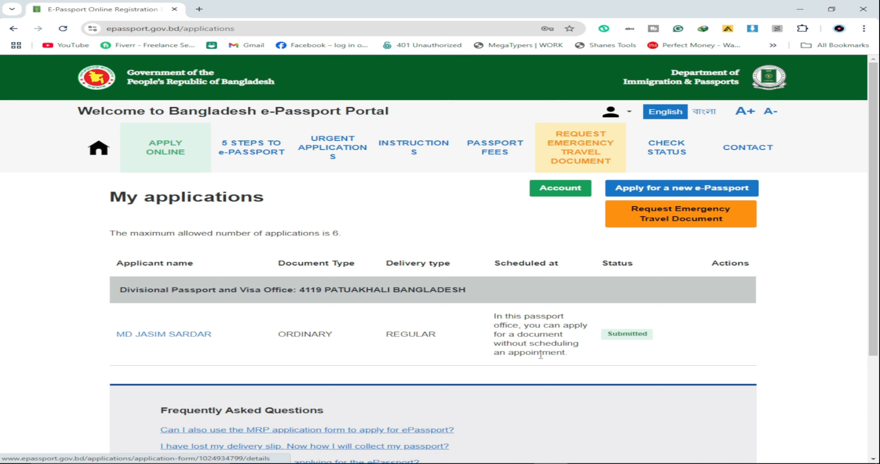
Step: Scroll My applications to verify the ORDINARY PATUAKHALI application reads Submitted
{"action": "scroll", "coordinate": [188, 326], "scroll_direction": "down", "scroll_amount": 1}
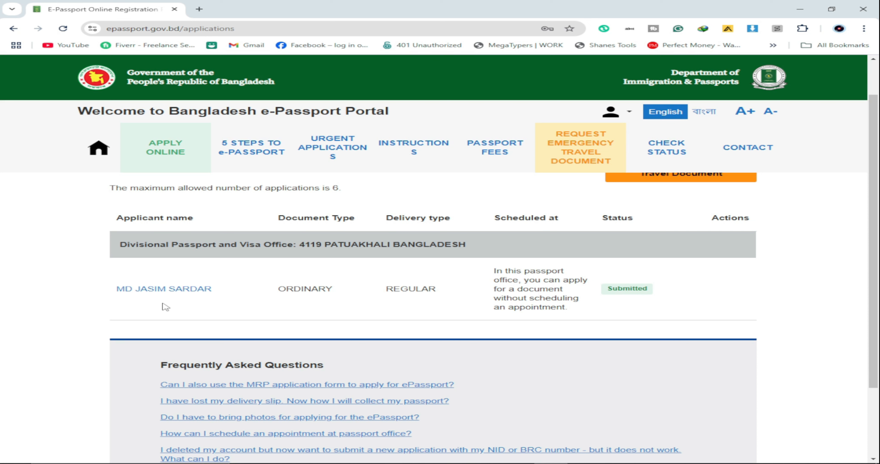
{"action": "scroll", "coordinate": [166, 307], "scroll_direction": "down", "scroll_amount": 1}
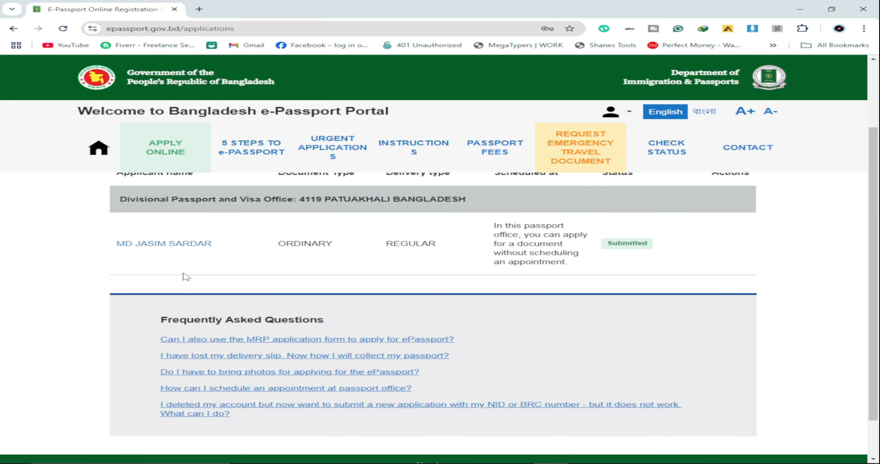